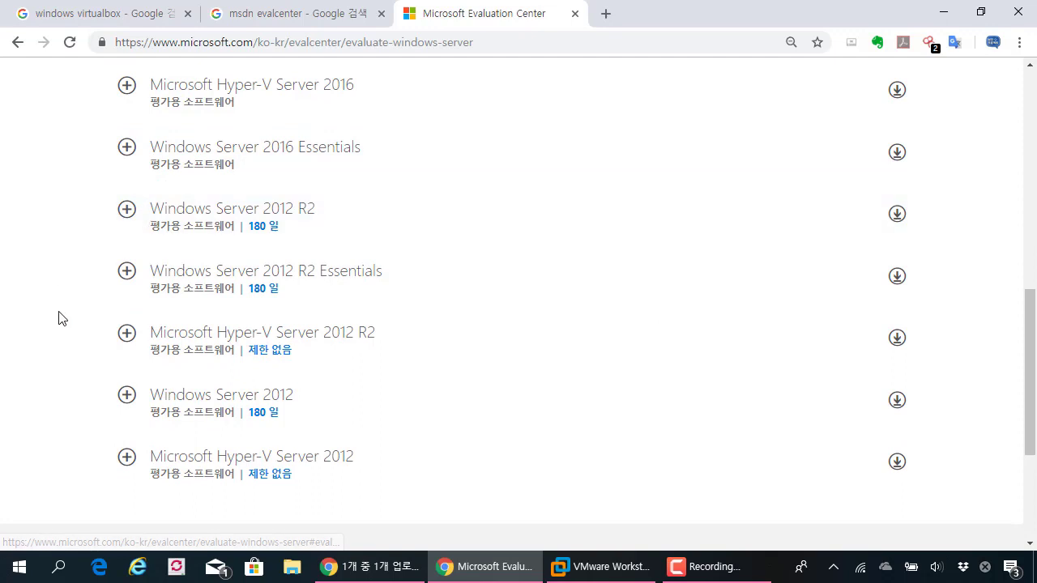
Expand the Windows Server 2012 R2 evaluation to reveal its Azure, ISO, Virtual Labs and VHD formats
scroll(332, 223, down, 1)
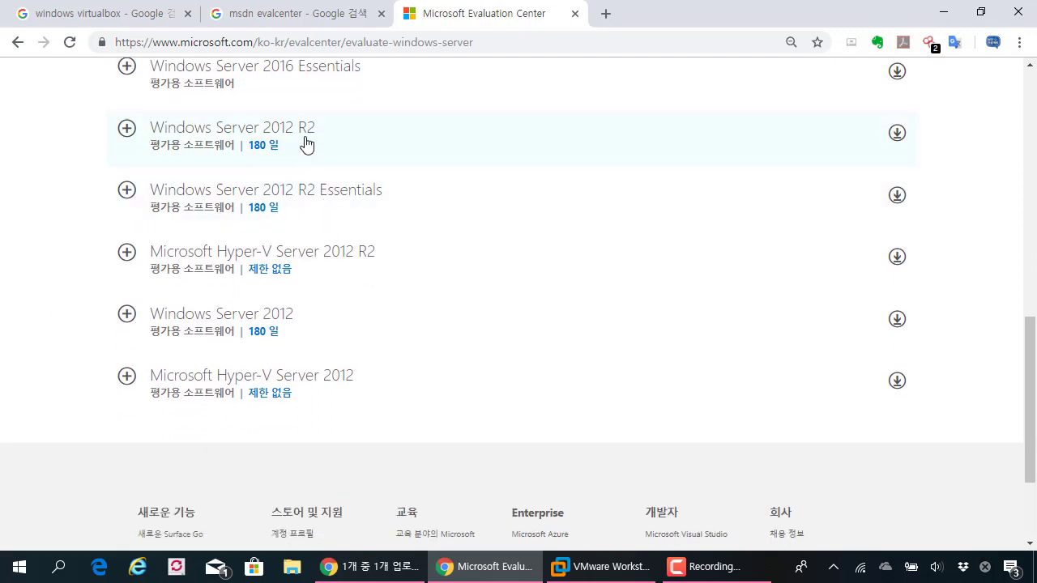
scroll(305, 144, up, 1)
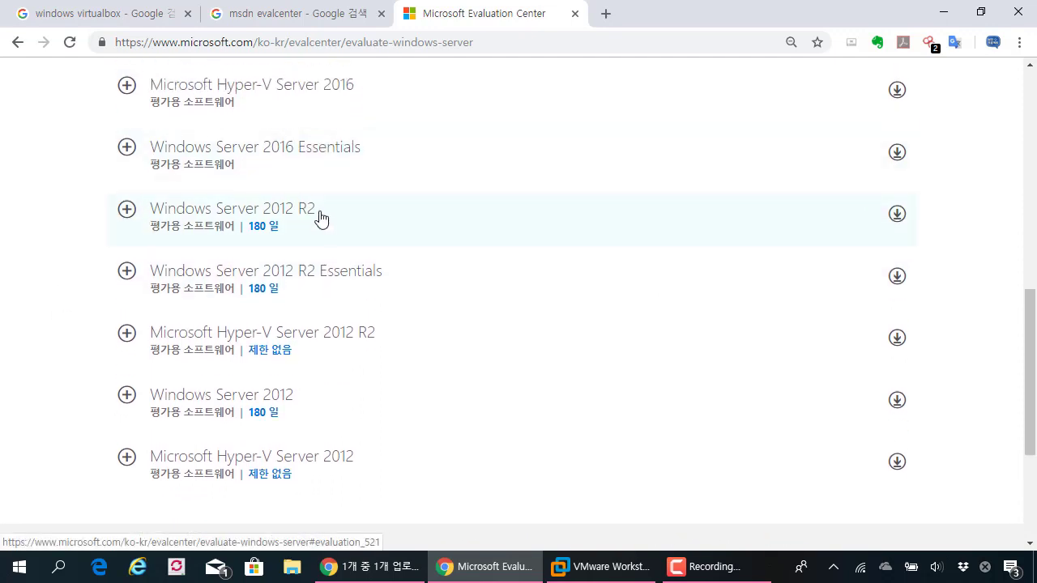
scroll(283, 237, up, 2)
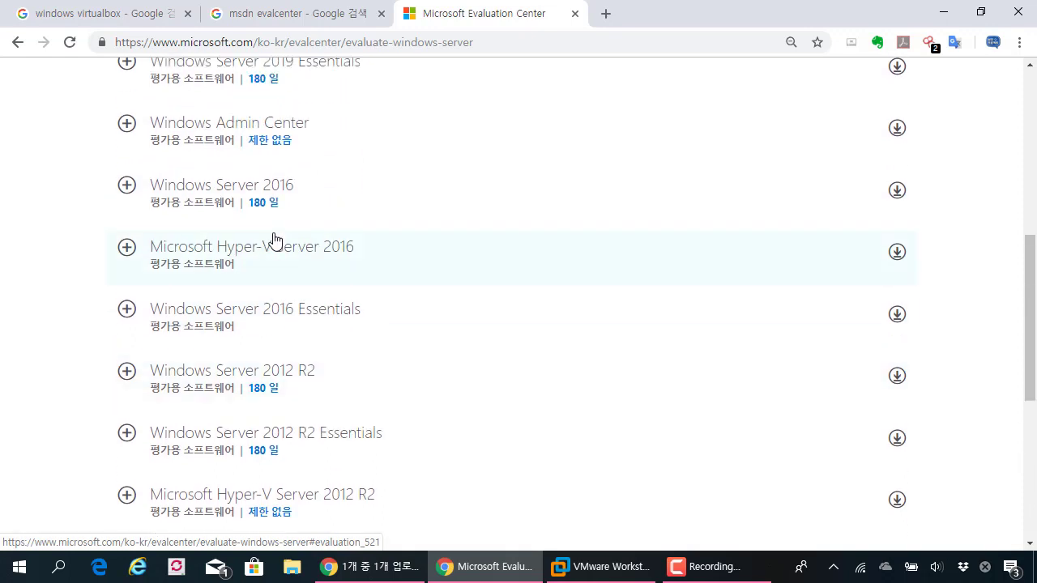
scroll(338, 247, up, 2)
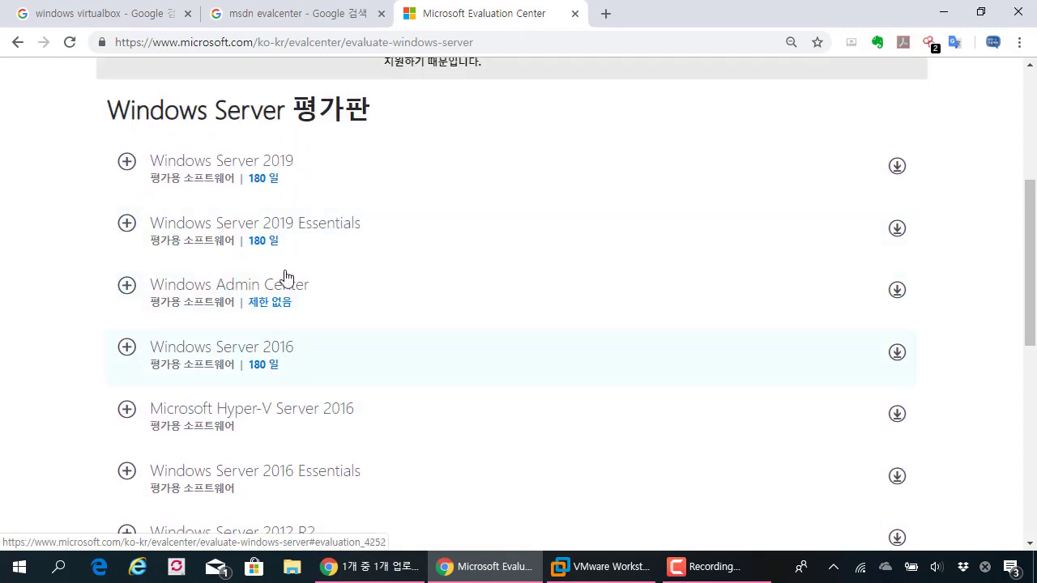
scroll(297, 322, down, 3)
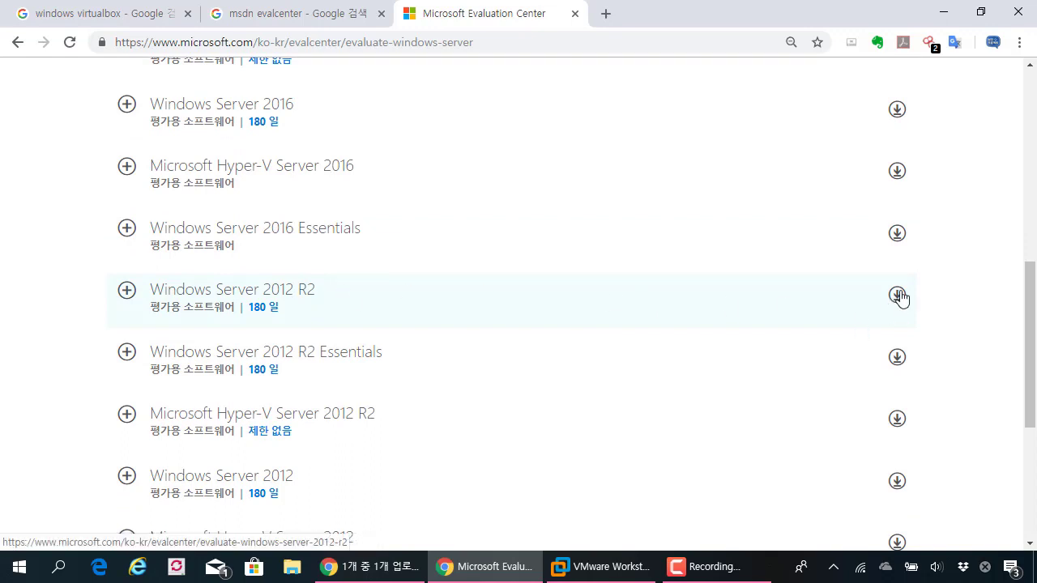
click(452, 301)
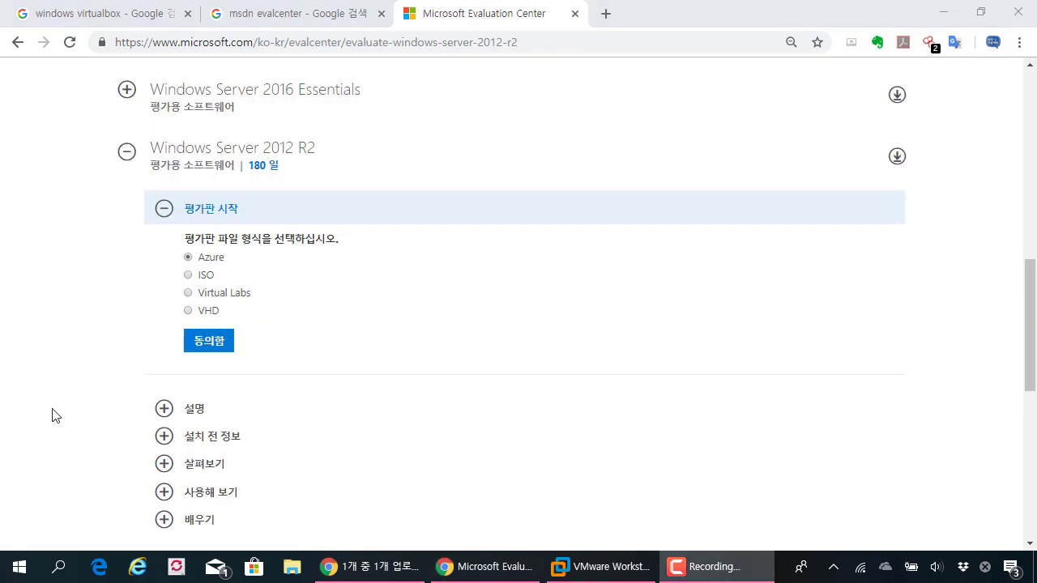
Pick the ISO format, continue to the 2012 R2 sign-up form, then switch to VMware Workstation
click(60, 268)
scroll(61, 276, down, 1)
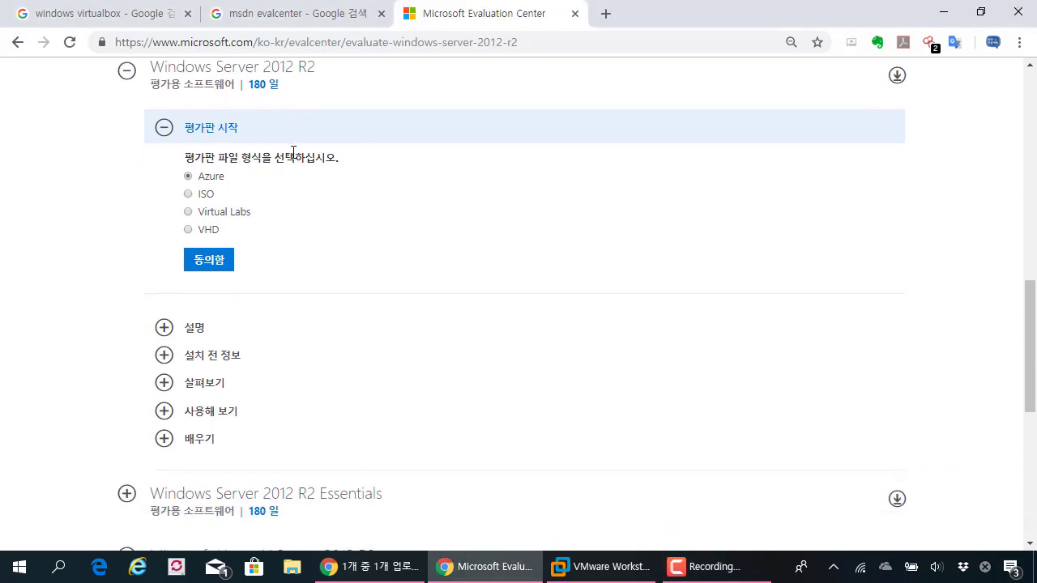
click(189, 195)
scroll(208, 204, up, 1)
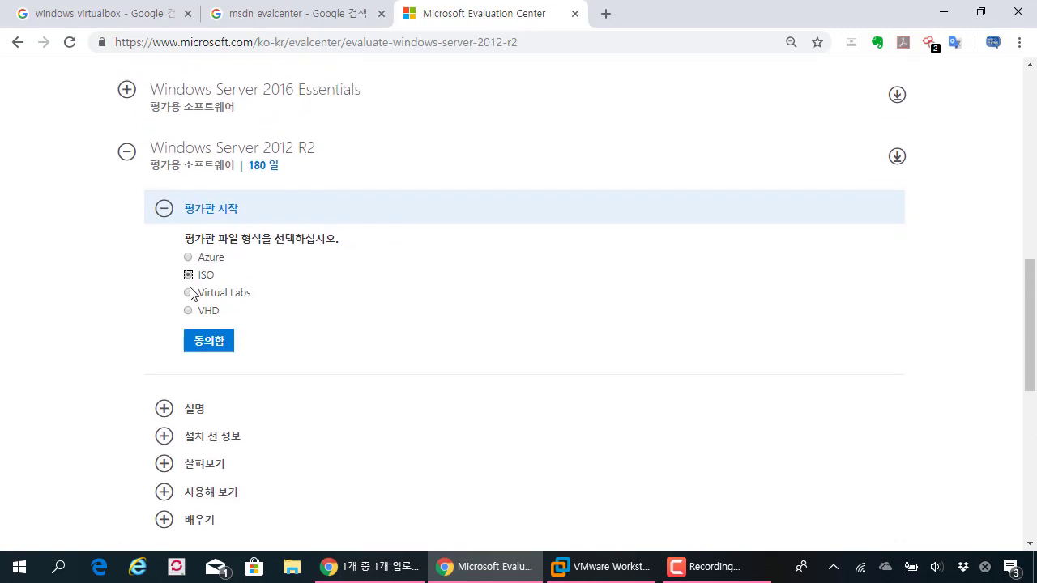
click(208, 341)
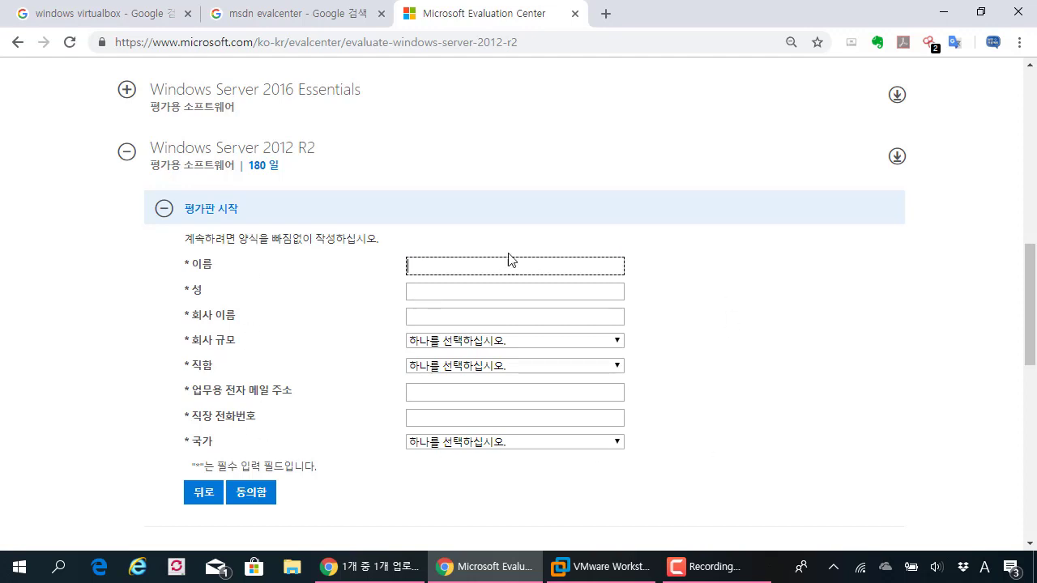
scroll(420, 272, down, 3)
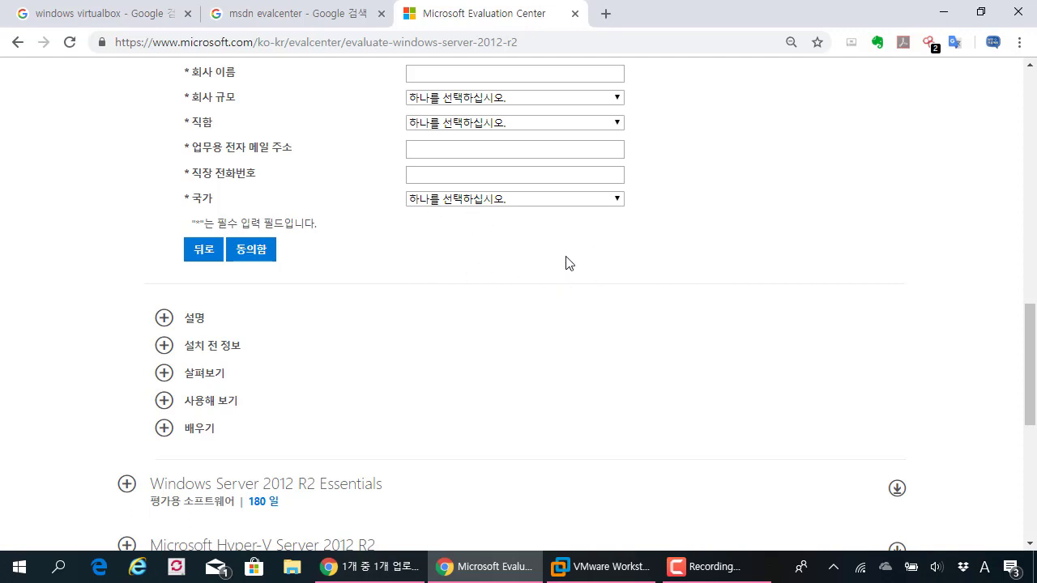
click(601, 567)
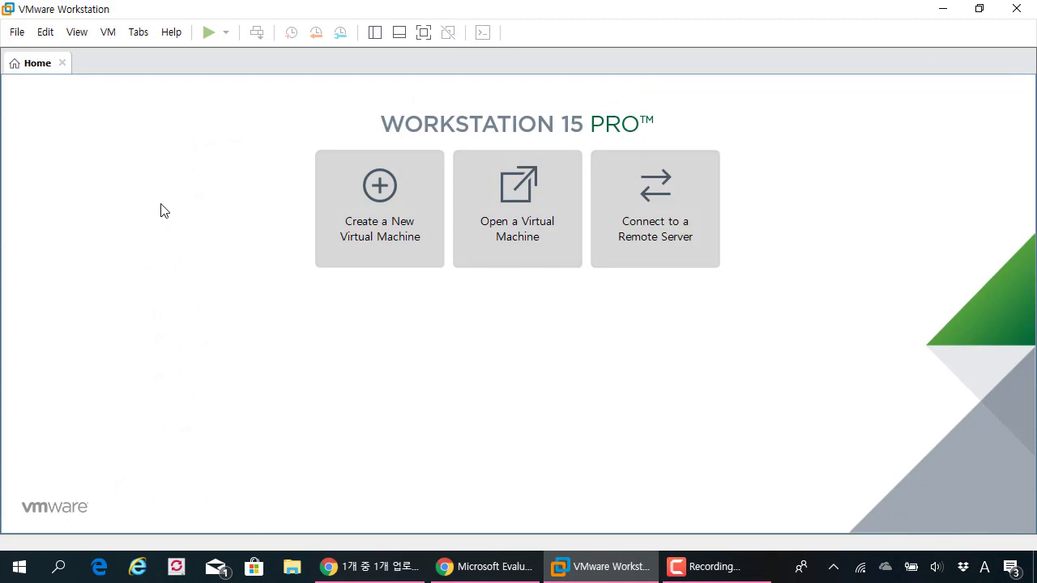
Start the New Virtual Machine Wizard from the File menu and proceed to the installation source
click(18, 32)
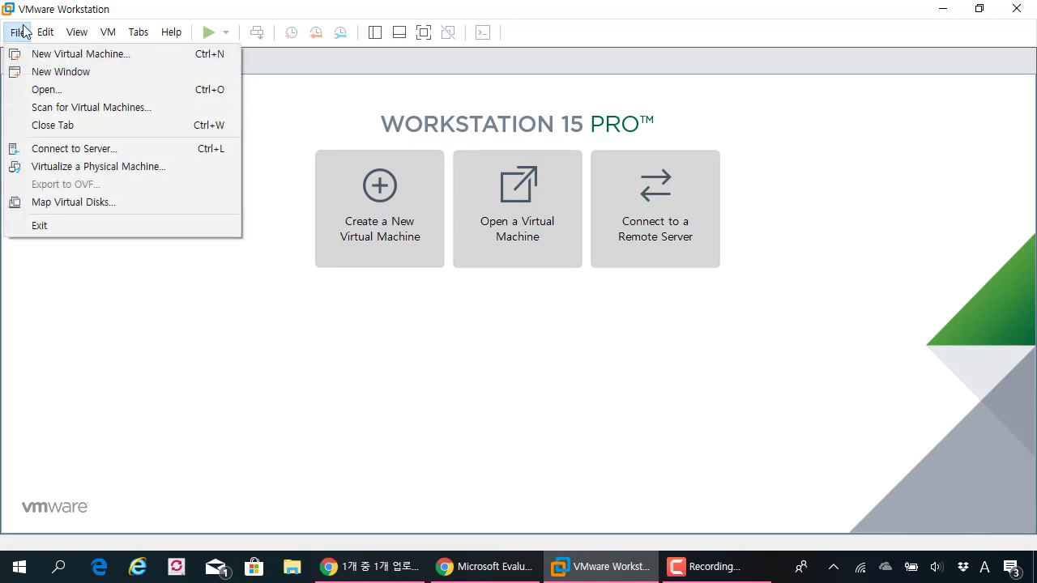
mouse_move(139, 32)
mouse_move(18, 32)
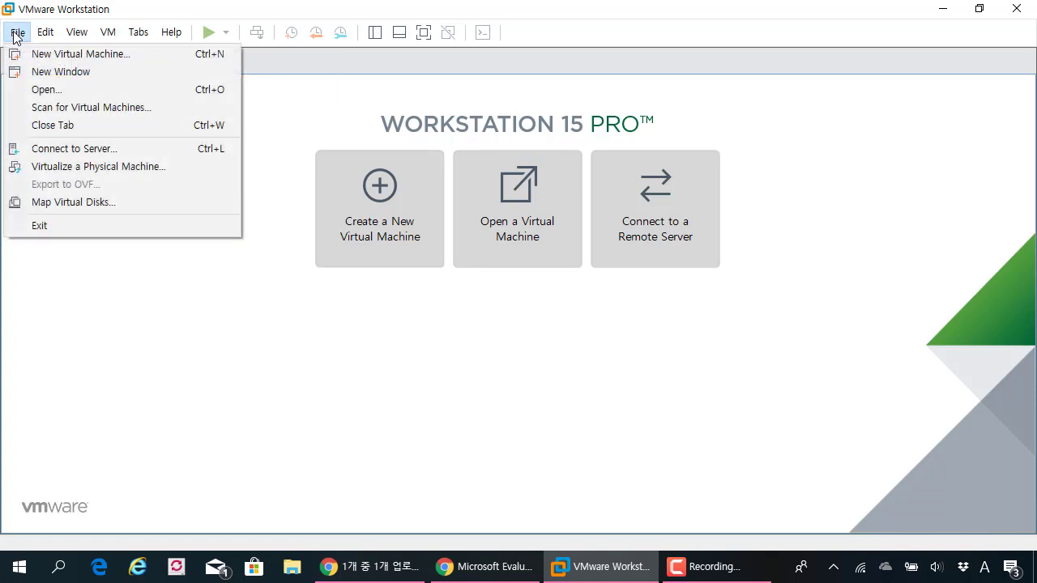
click(70, 52)
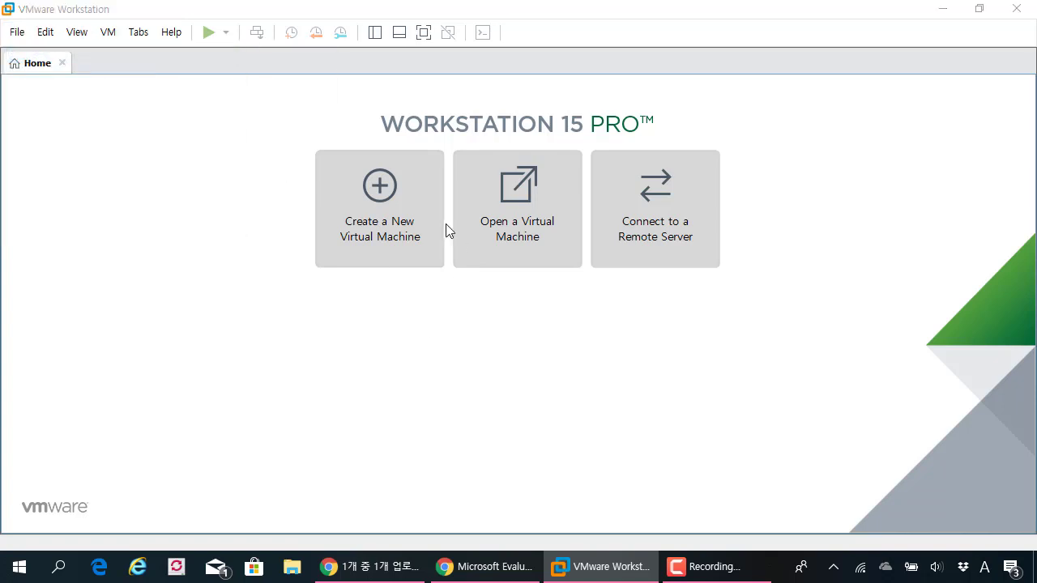
click(566, 405)
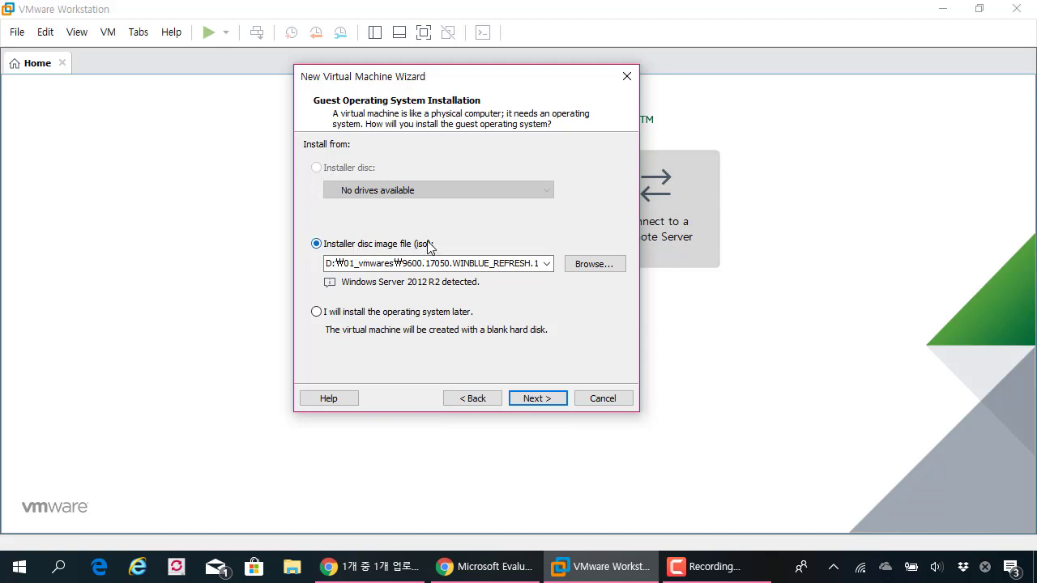
Keep the Windows Server 2012 R2 installer ISO as the source and continue to naming
click(405, 263)
drag(405, 263, 547, 269)
click(477, 263)
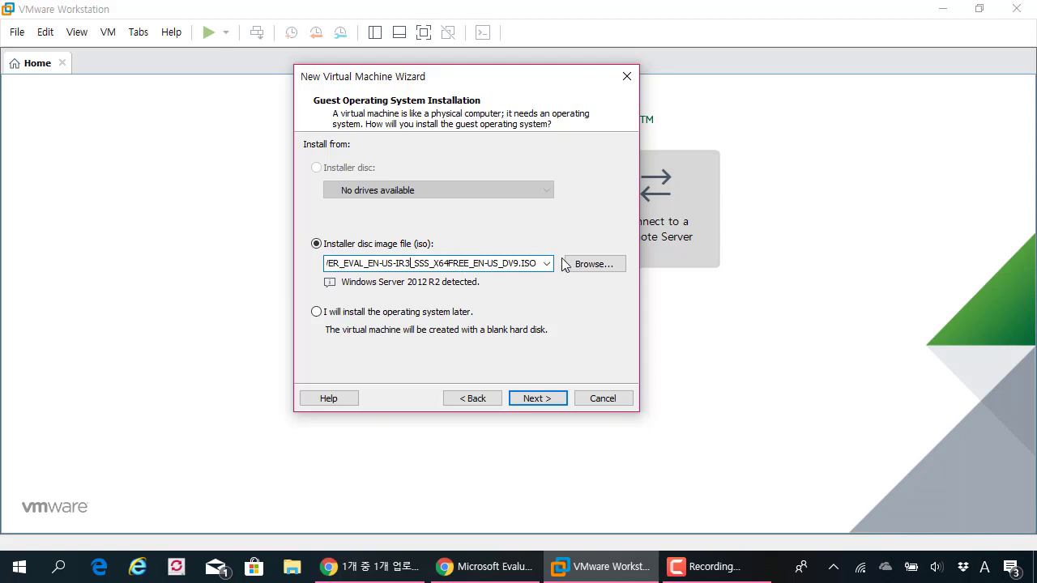
drag(430, 262, 606, 261)
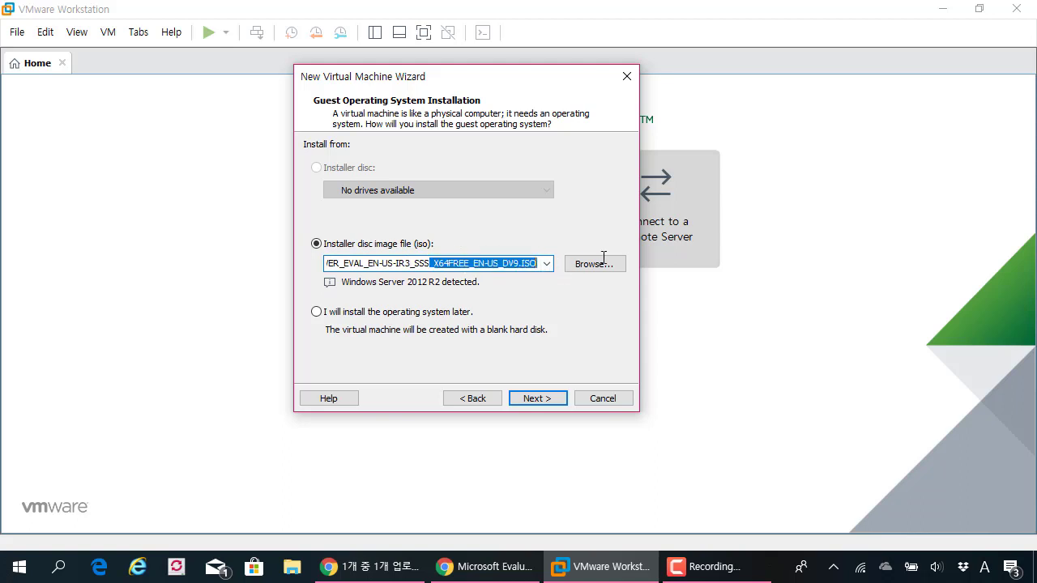
click(463, 261)
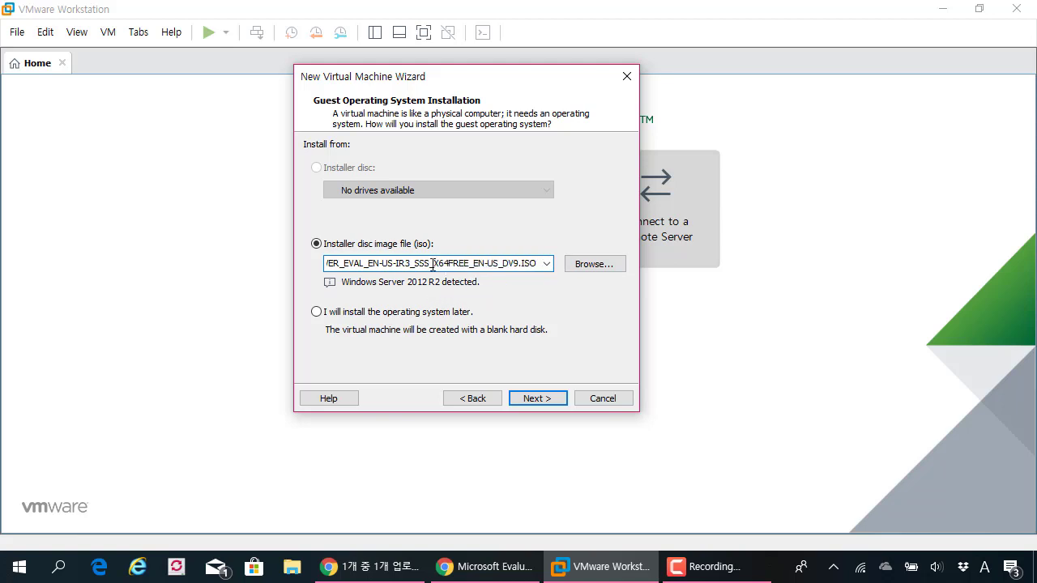
click(536, 400)
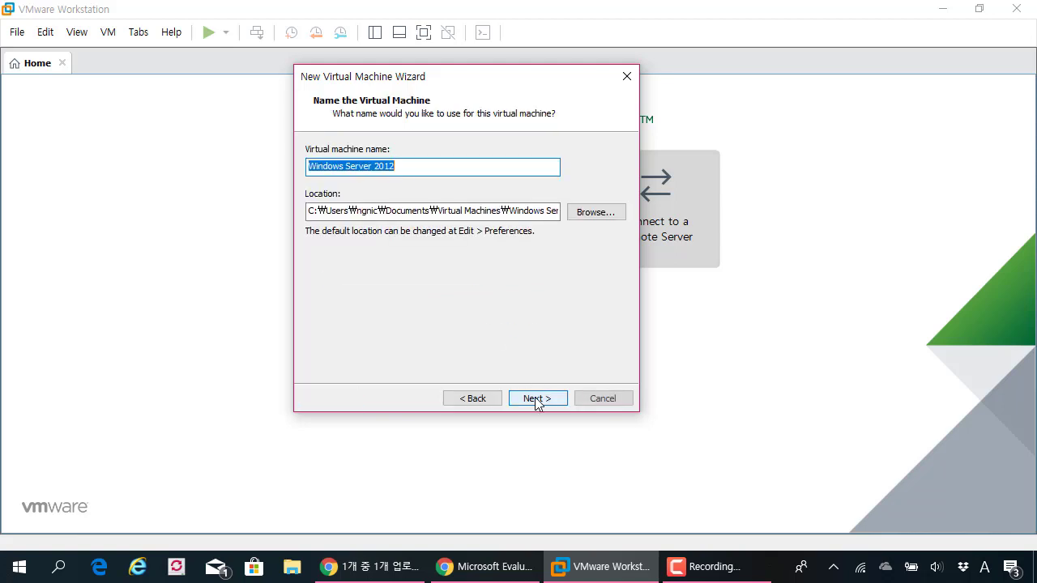
Set the VM location to drive D's 01_vmwares folder with a 'Windows Server 2012' subfolder
click(506, 213)
click(596, 213)
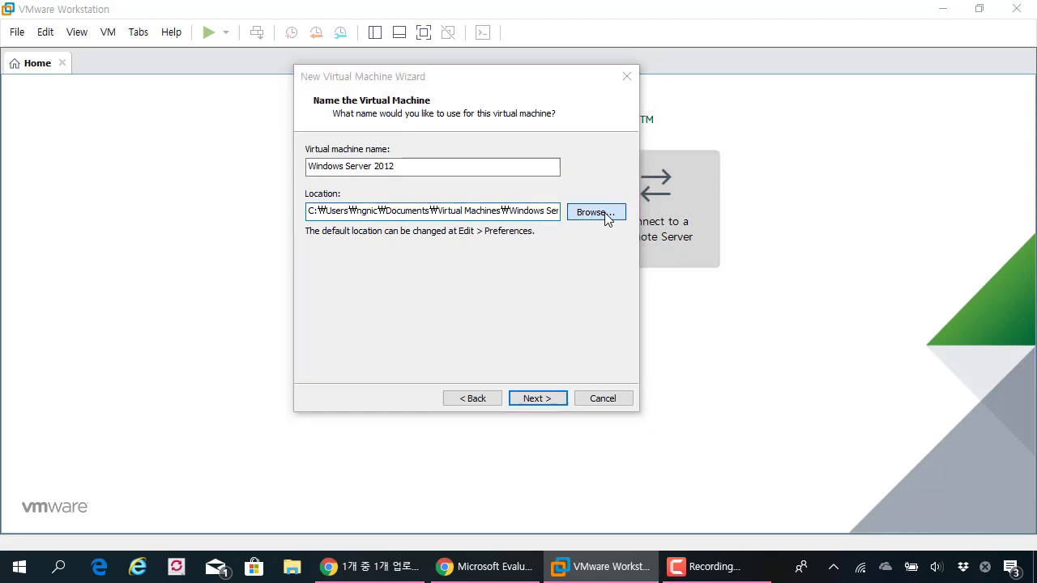
scroll(492, 303, down, 15)
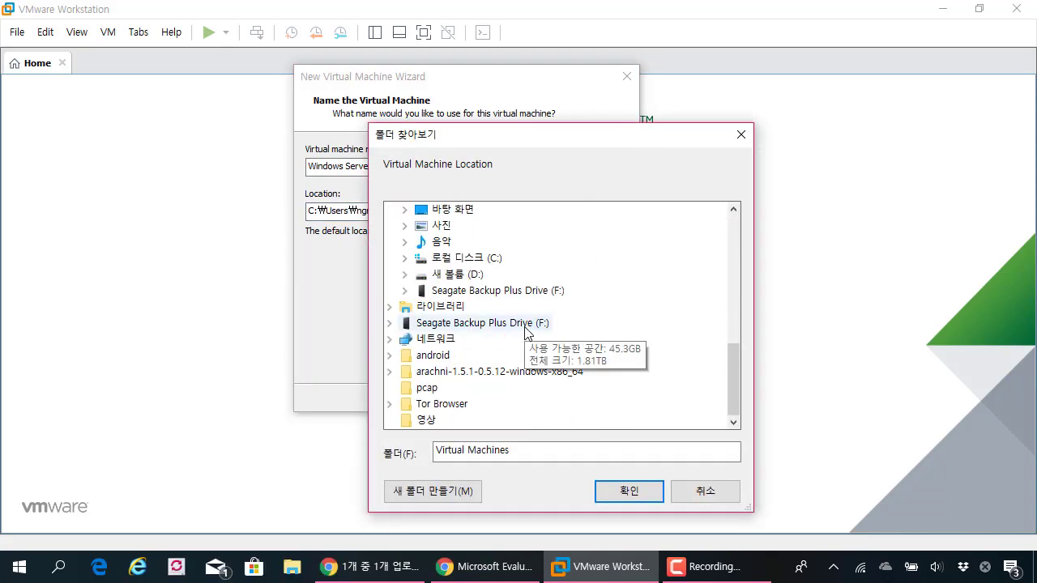
click(460, 275)
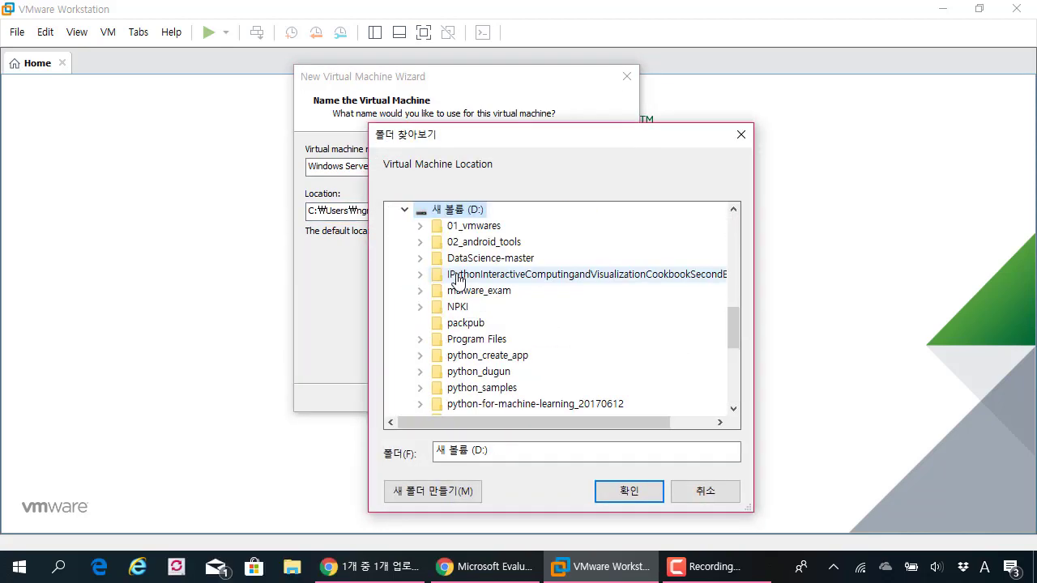
click(475, 226)
click(628, 491)
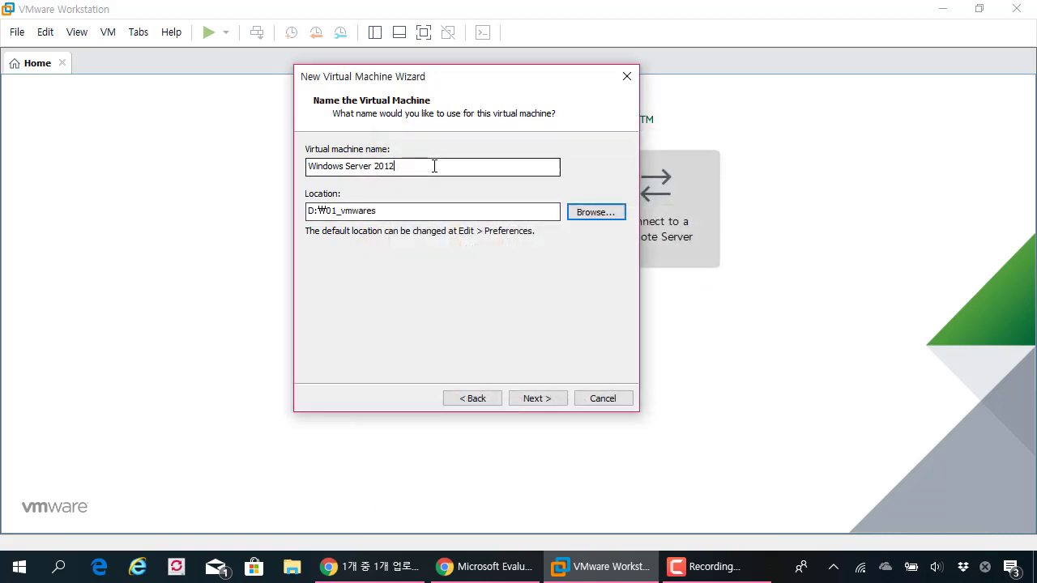
click(457, 215)
text(\Windows Server 2012)
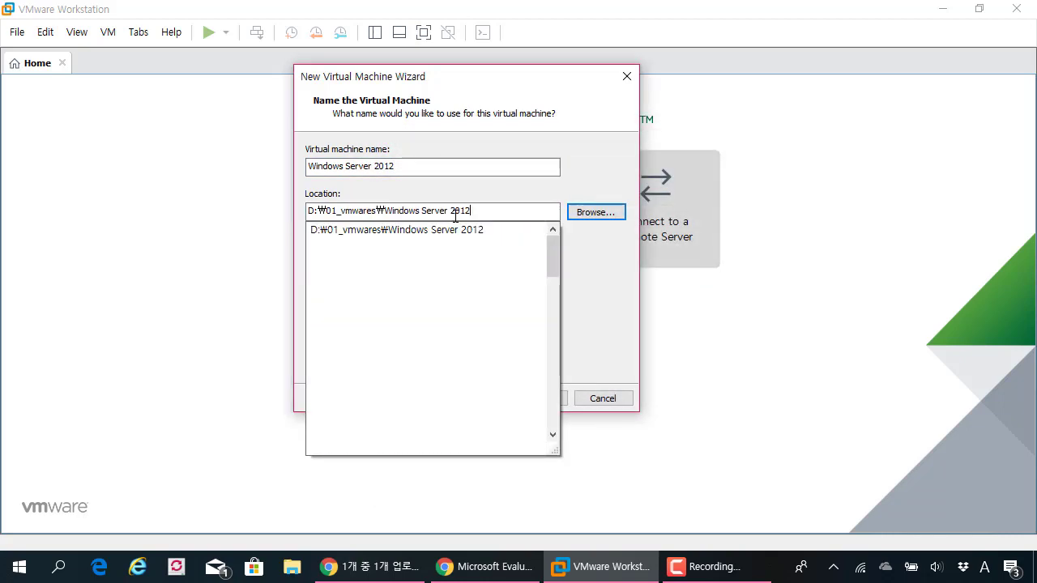
Review the VM name and location, continue, and dismiss the existing-VM location warning
click(490, 168)
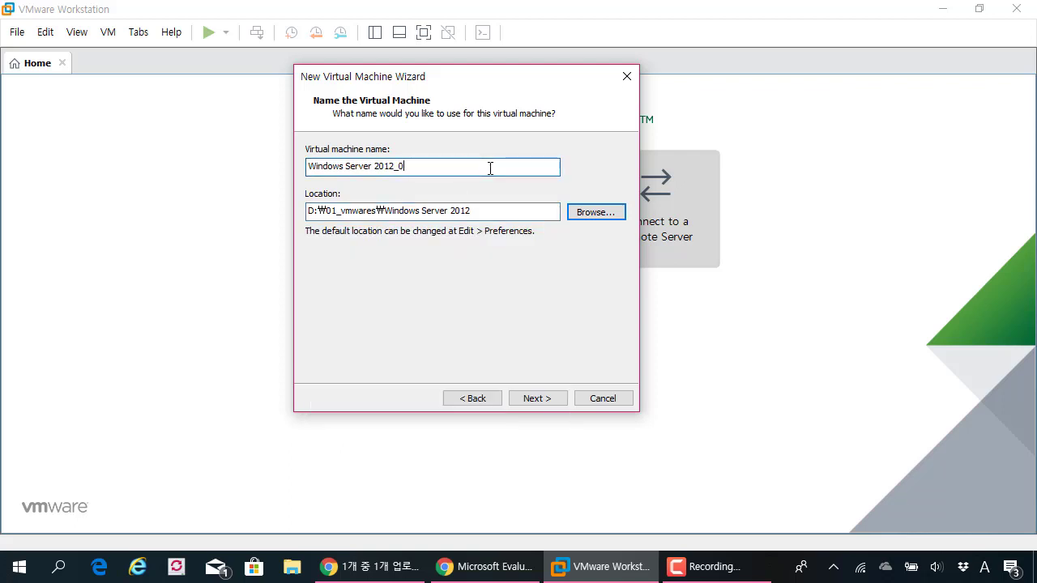
drag(417, 166, 251, 178)
click(496, 210)
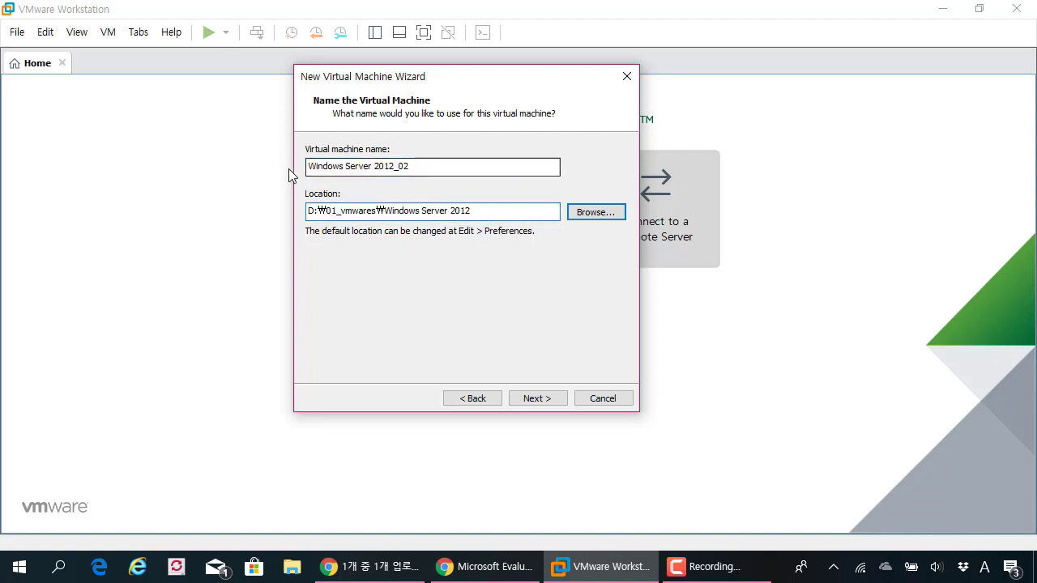
click(534, 401)
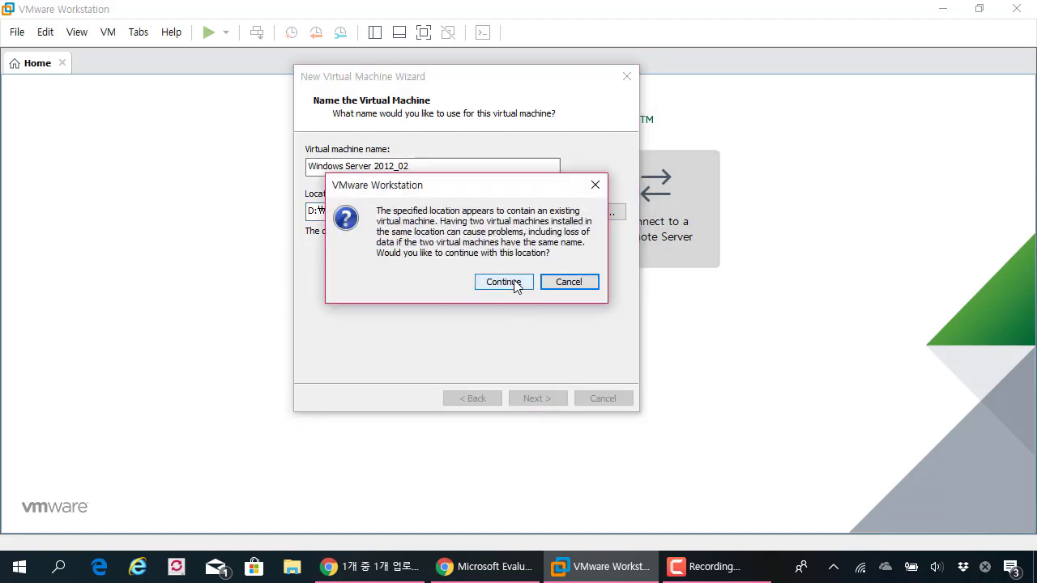
click(596, 185)
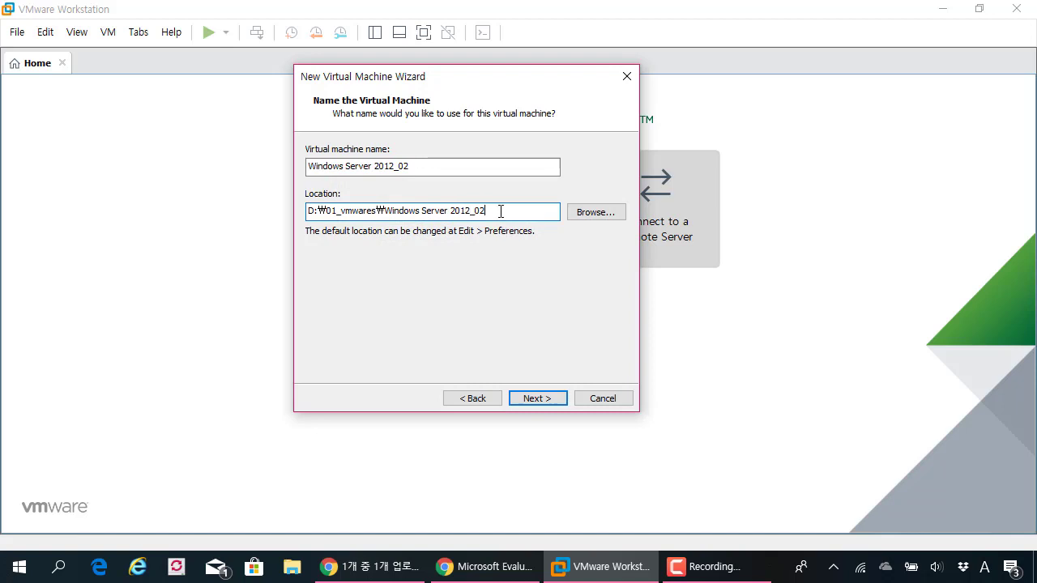
Accept the 60 GB disk and create the 'Windows Server 2012_02' VM, powering it on
drag(477, 167, 144, 170)
click(528, 214)
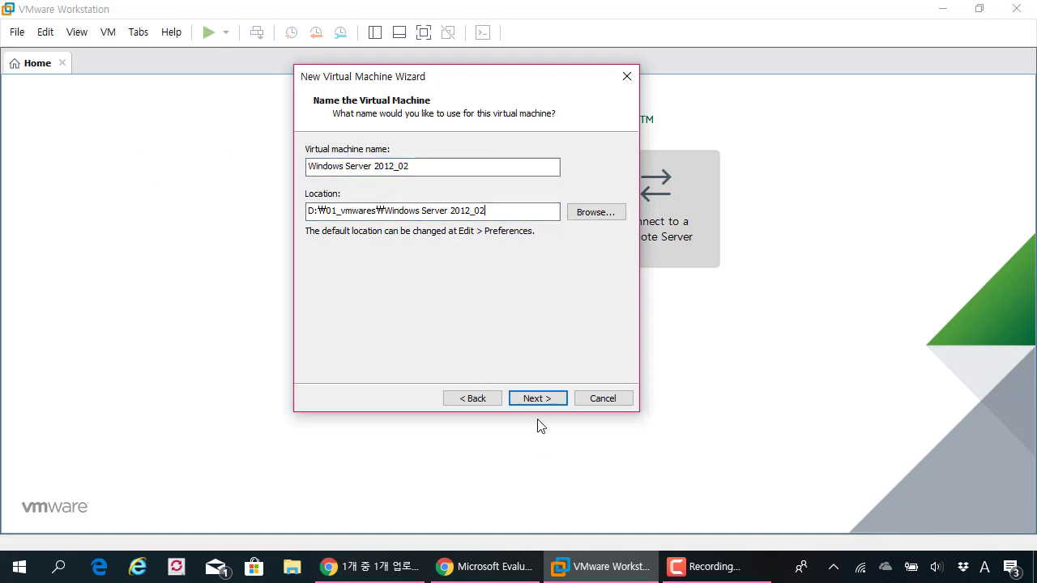
click(547, 400)
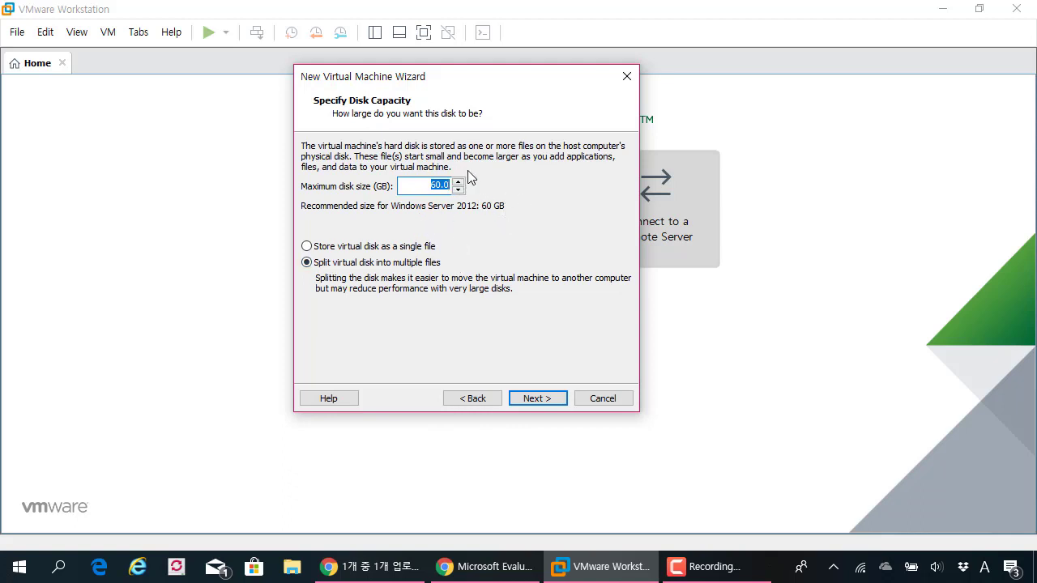
click(537, 399)
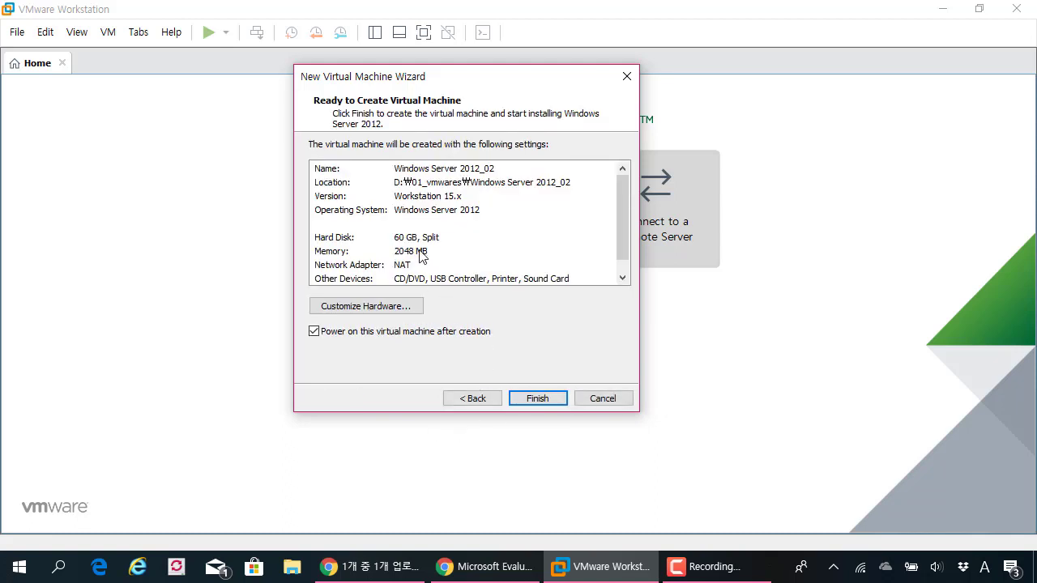
click(534, 400)
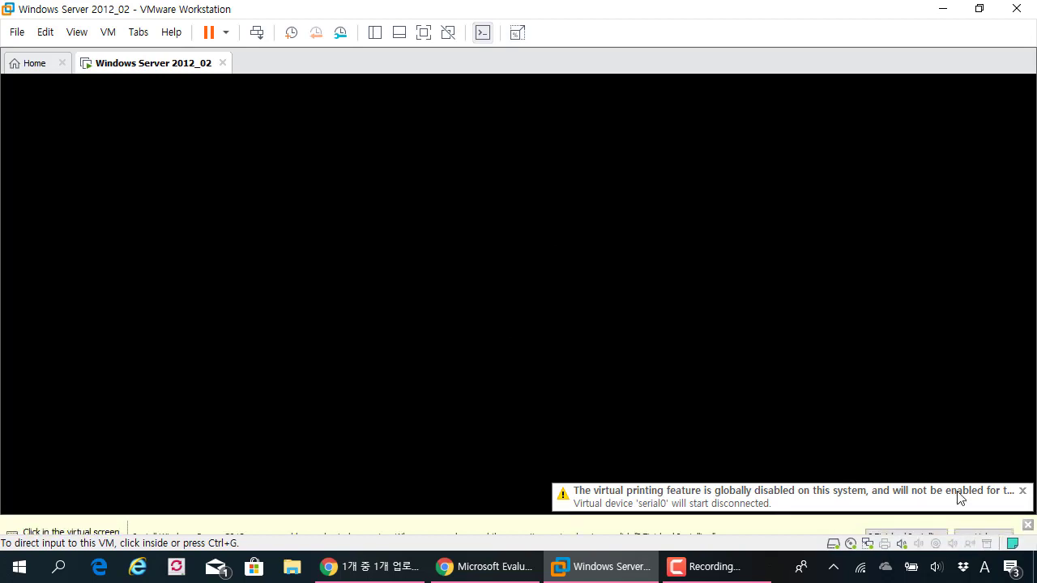
Dismiss the virtual printing warning and the installation hint bar
click(1022, 488)
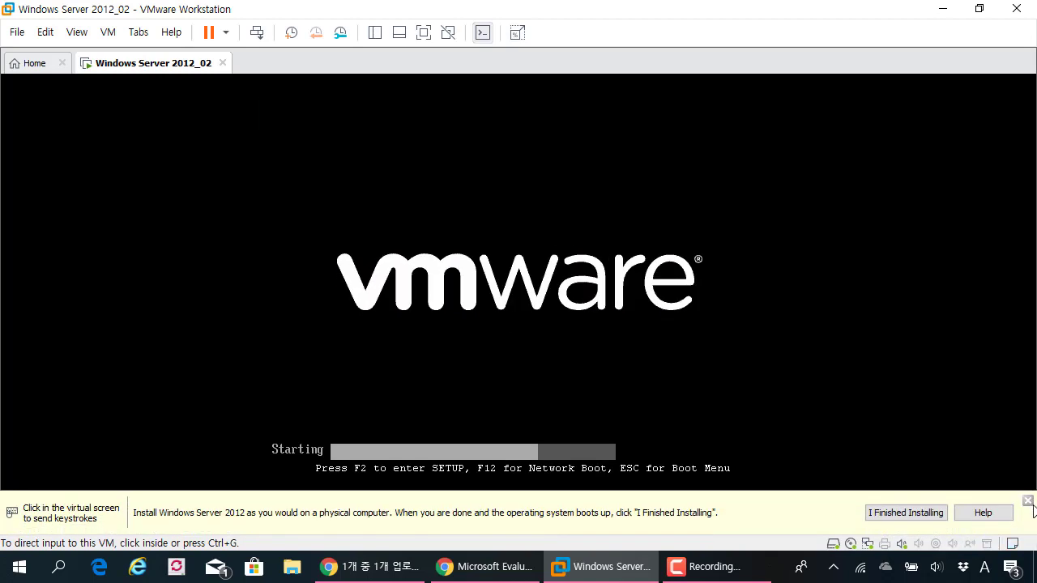
click(1027, 502)
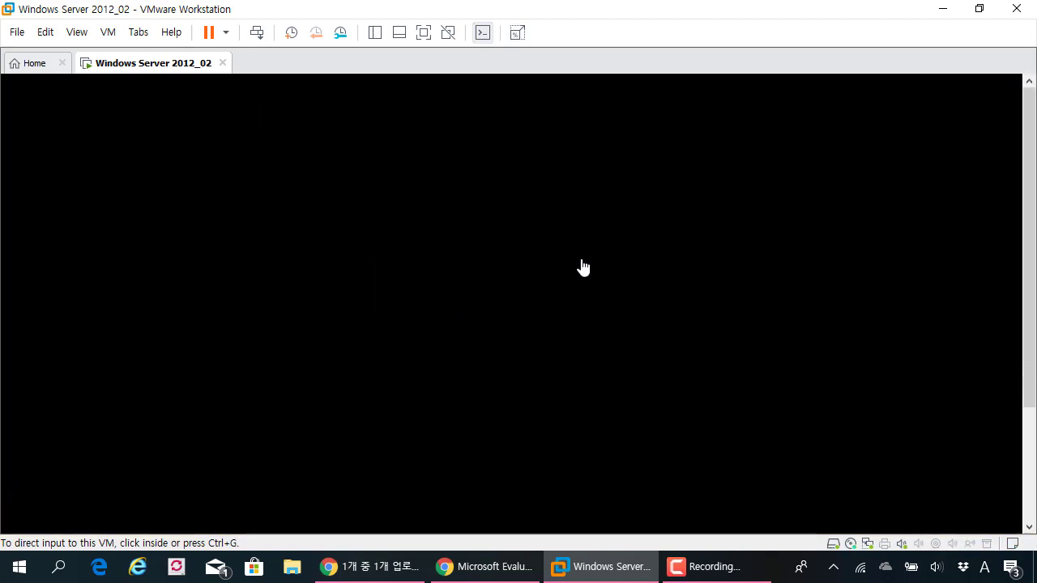
drag(1030, 189, 1027, 292)
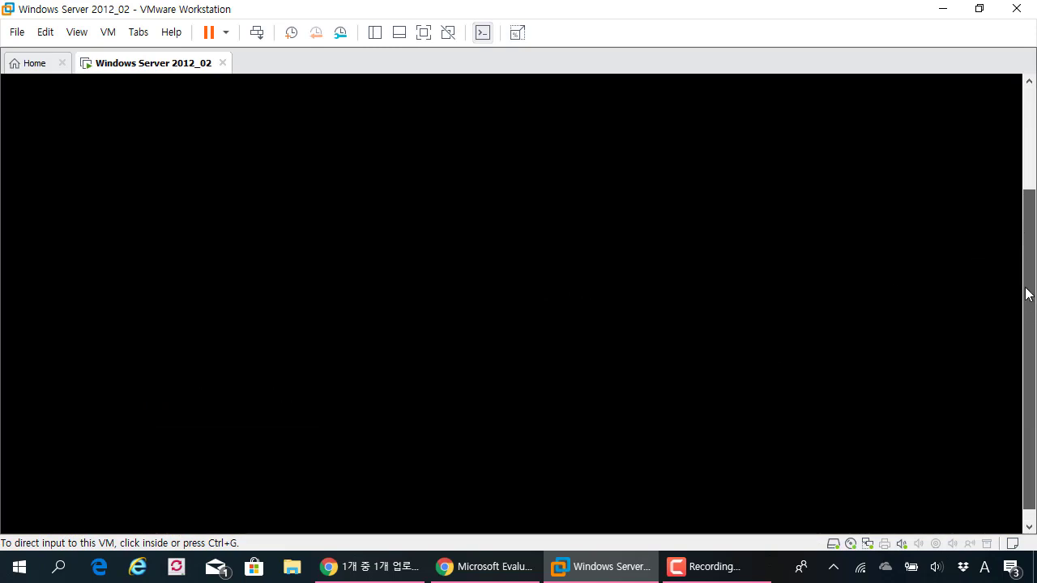
drag(1028, 294, 1023, 214)
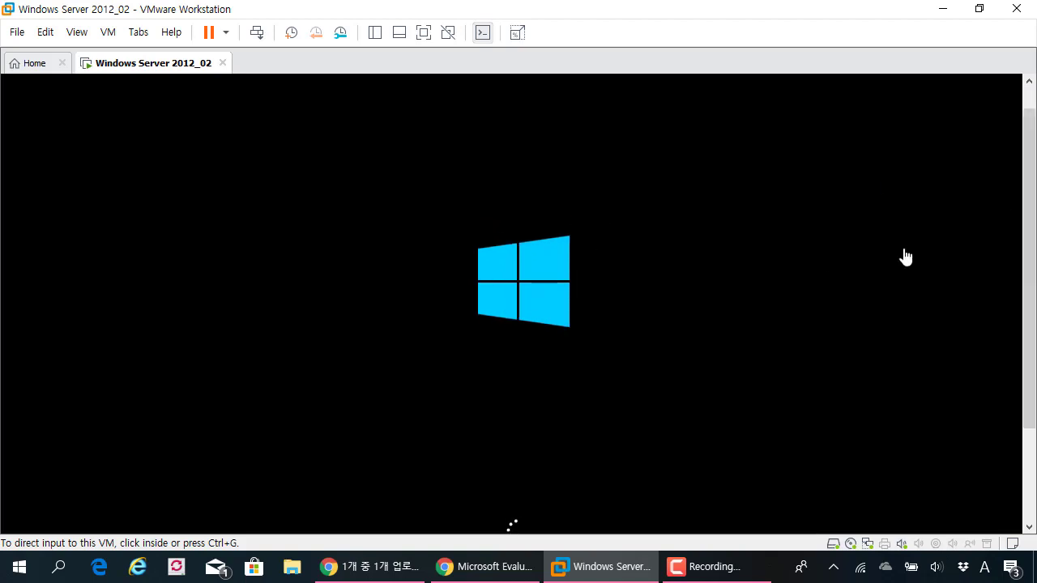
drag(1029, 239, 1027, 273)
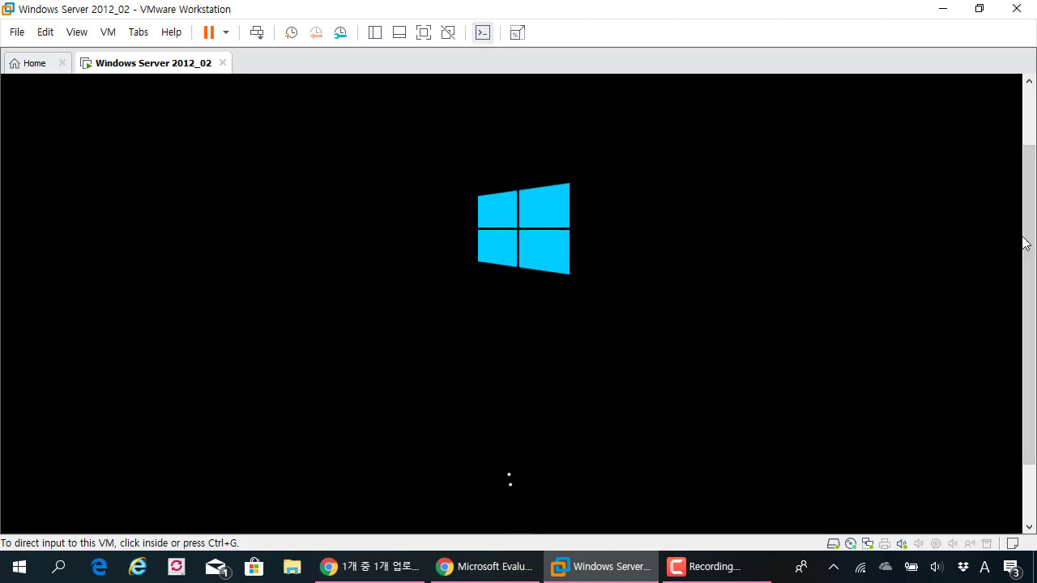
drag(1031, 238, 1031, 233)
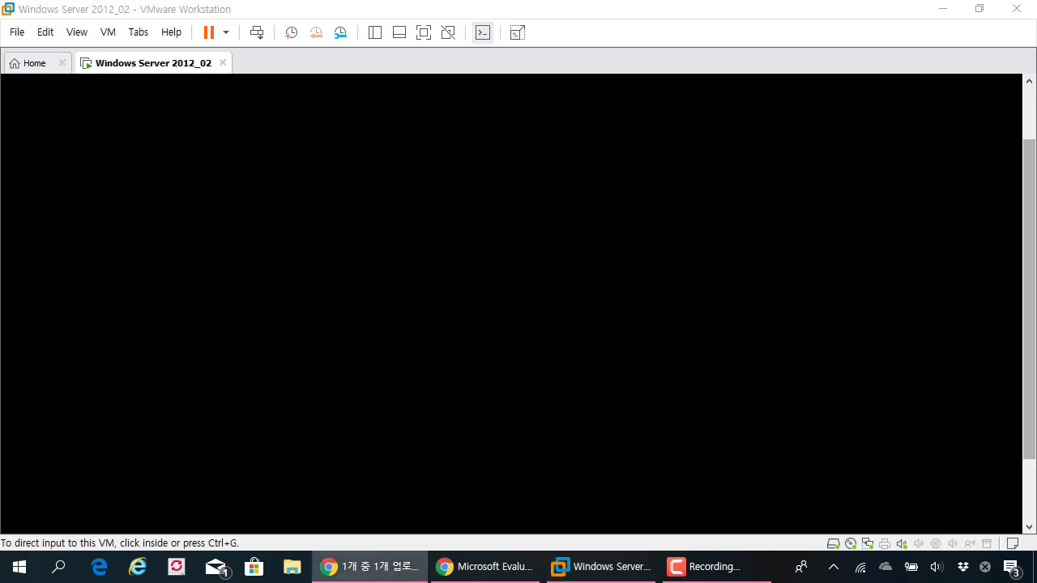
drag(1030, 220, 1034, 162)
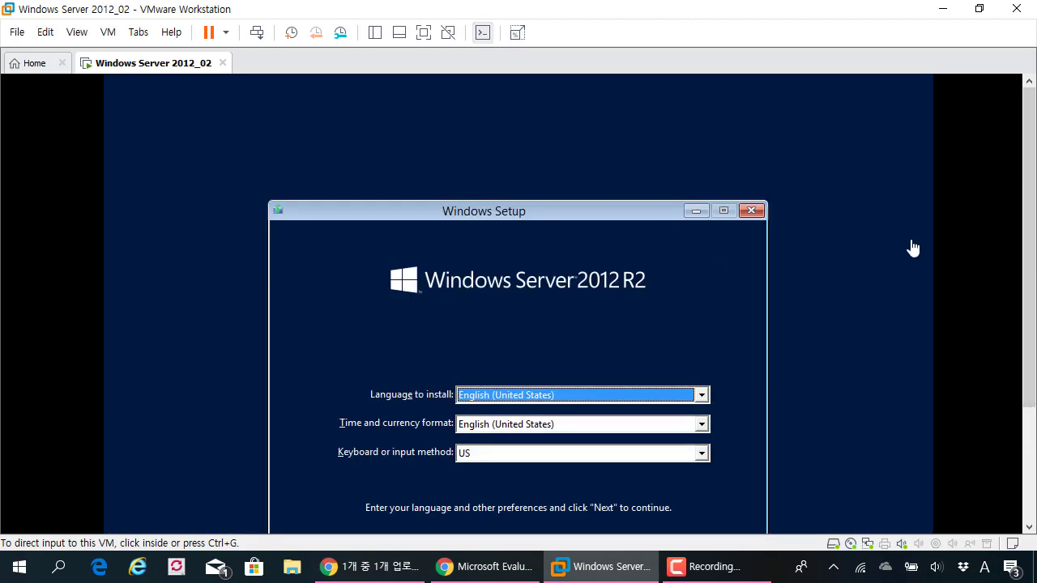
drag(1026, 181, 1028, 245)
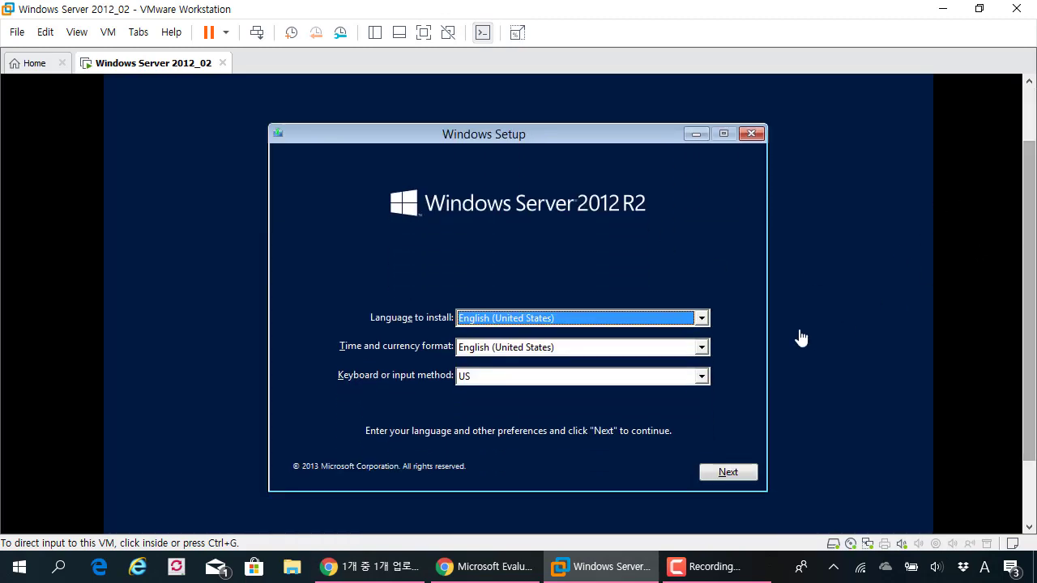
Keep the English language settings in Windows Setup and start the installation
click(614, 128)
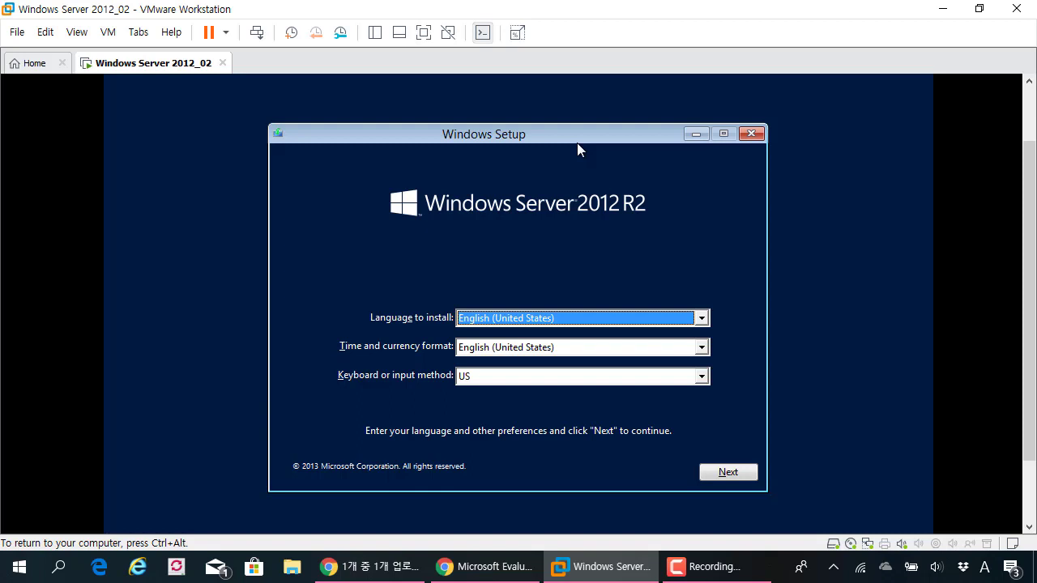
click(511, 318)
click(516, 318)
click(723, 478)
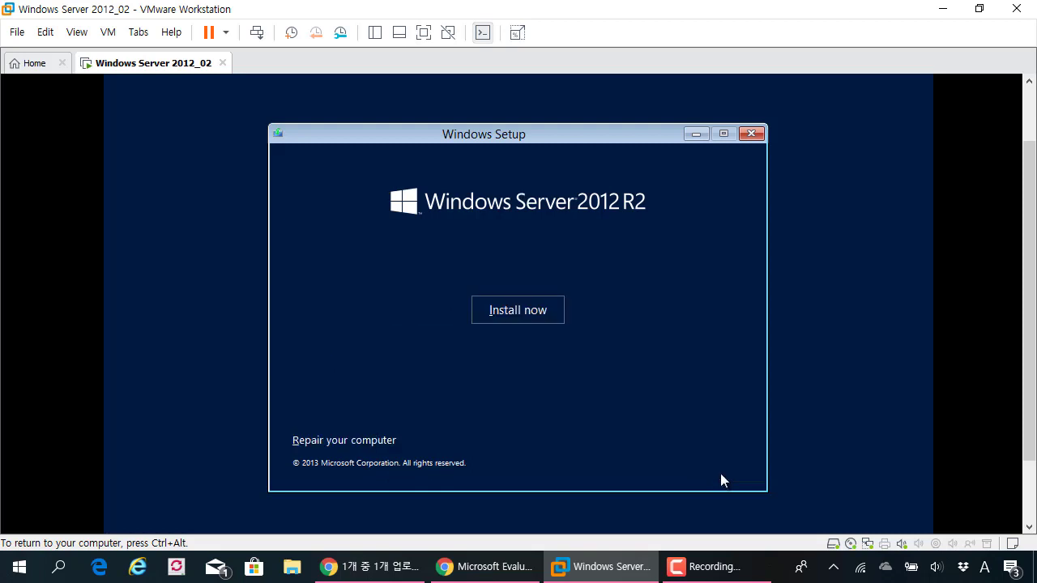
click(549, 316)
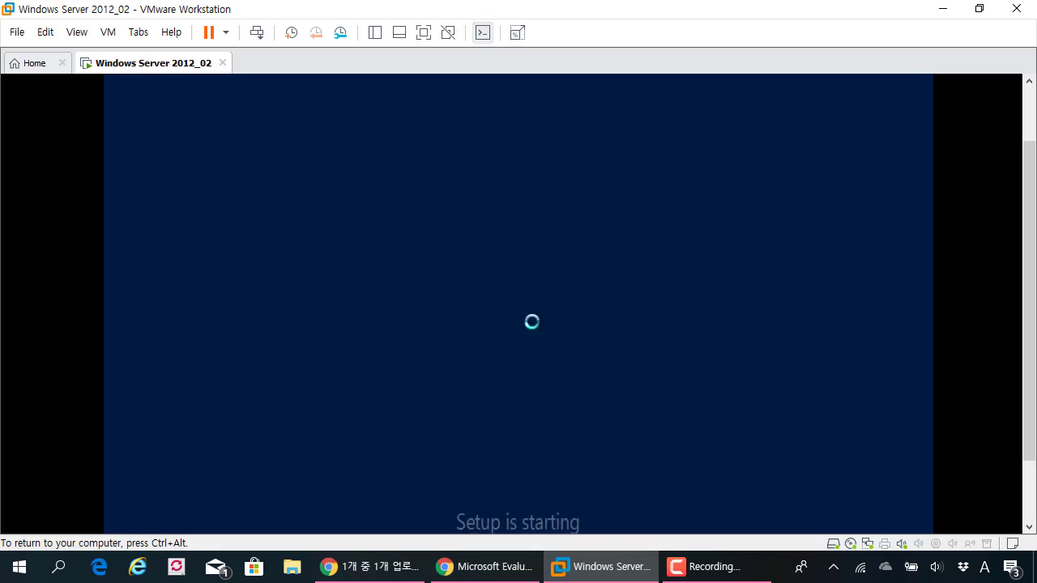
Release input from the VM and switch to full-screen view
key(ctrl+alt)
scroll(928, 316, down, 1)
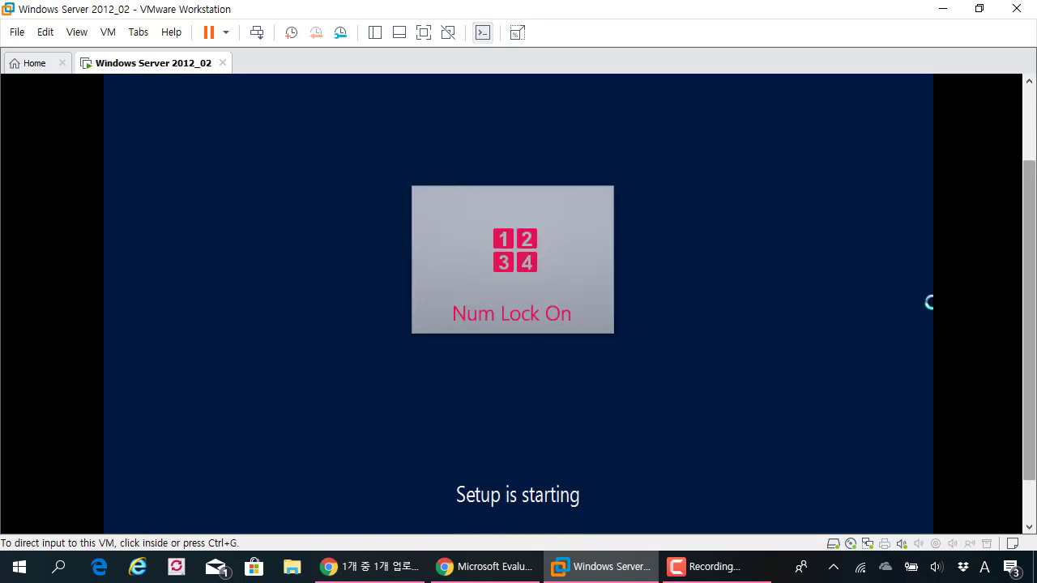
click(423, 32)
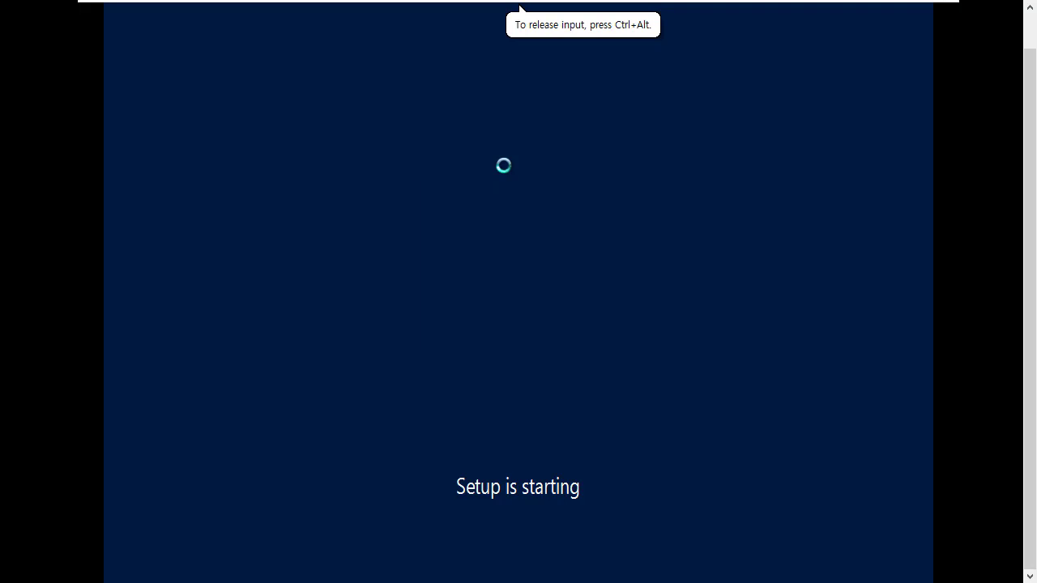
key(Num_Lock)
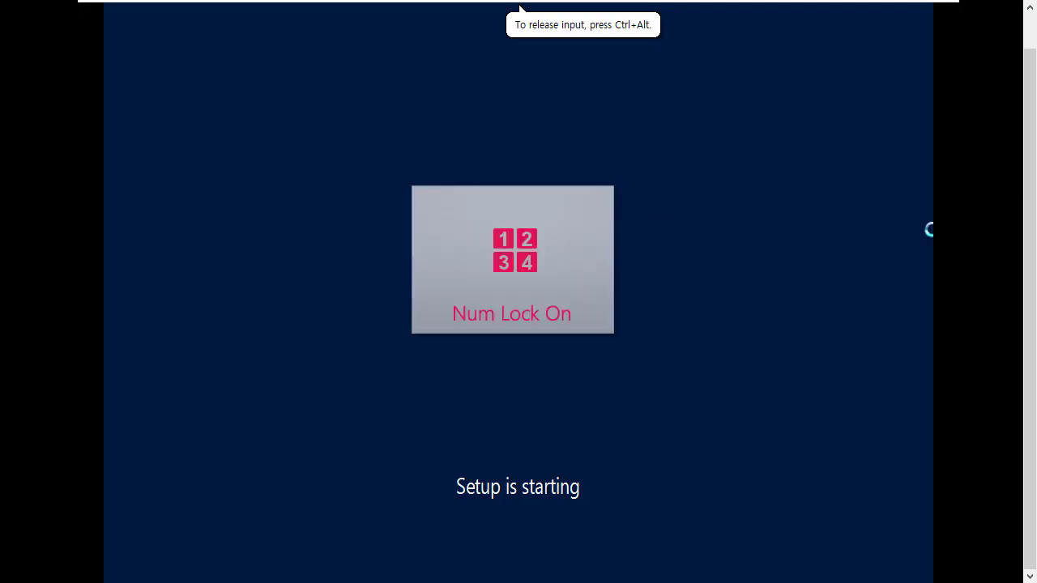
key(Num_Lock)
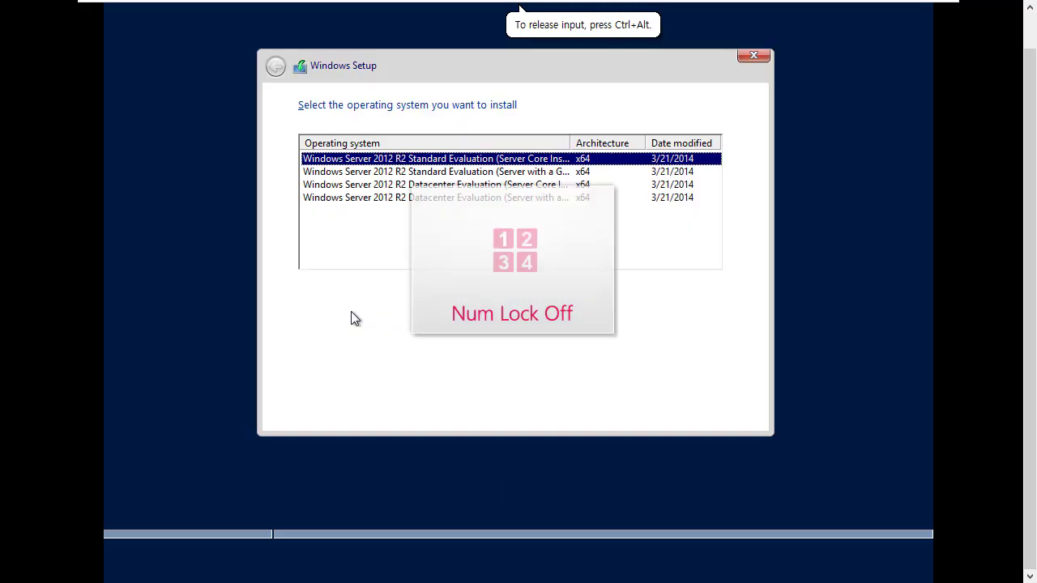
Widen the Operating system column to read the full edition names
key(Num_Lock)
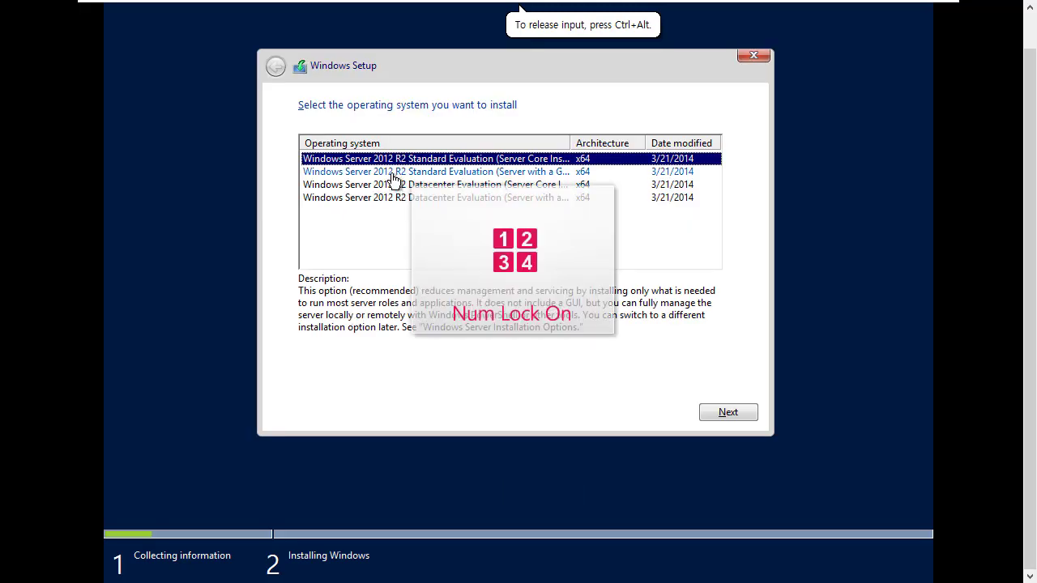
click(393, 174)
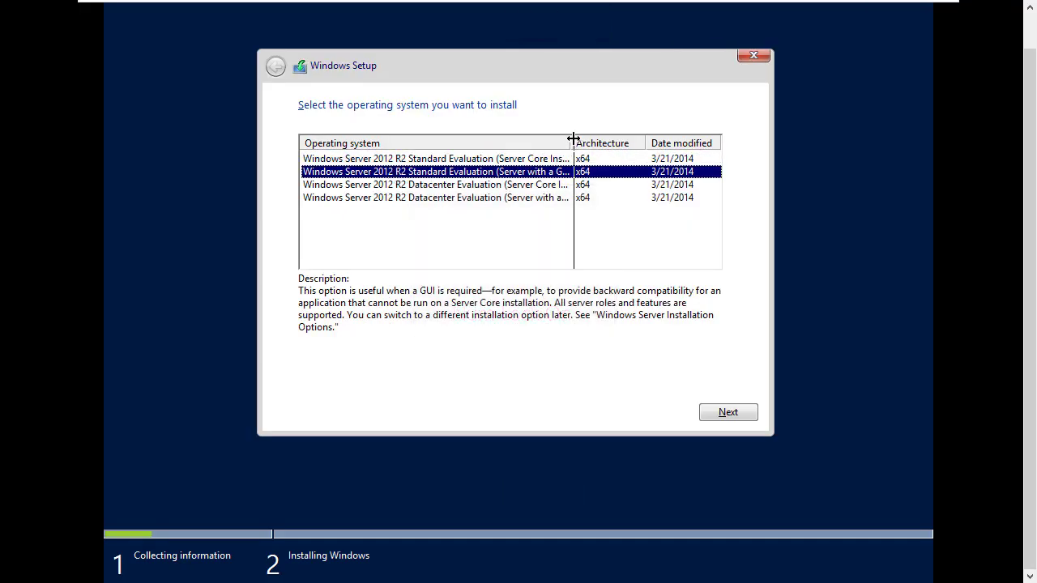
drag(571, 139, 624, 143)
click(551, 159)
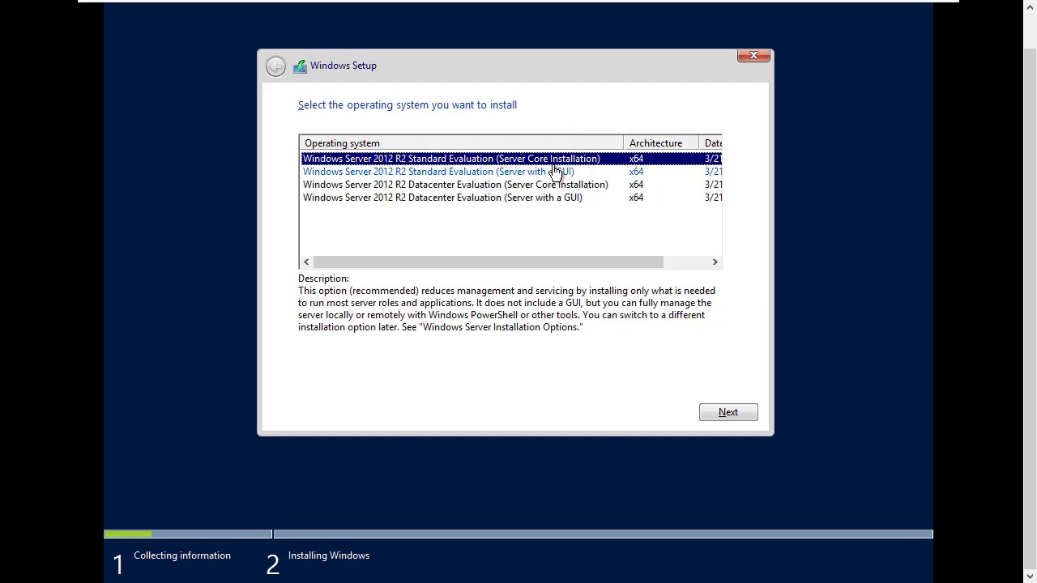
Select Datacenter Evaluation (Server with a GUI) and continue
click(556, 173)
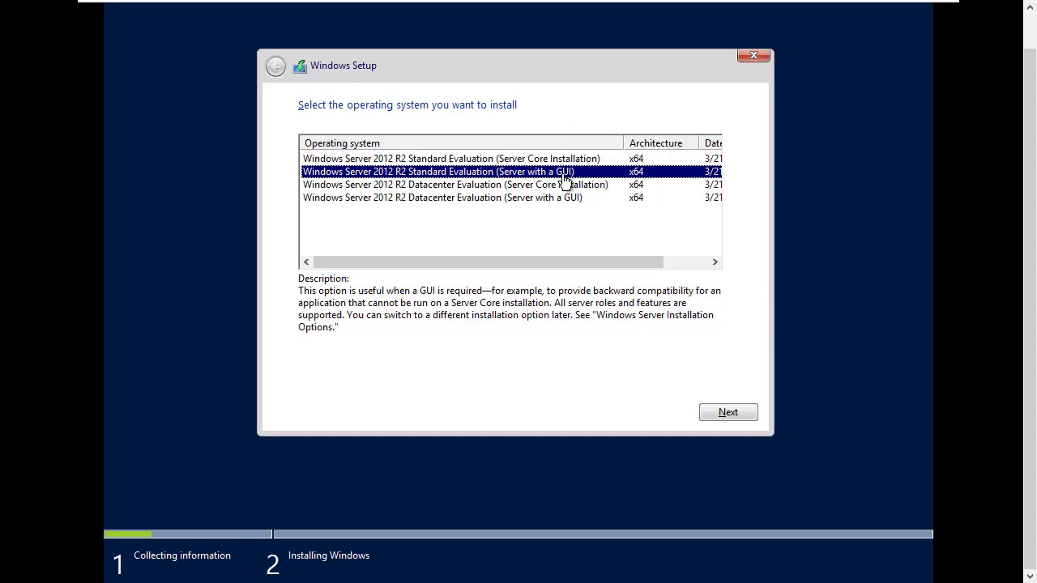
click(562, 198)
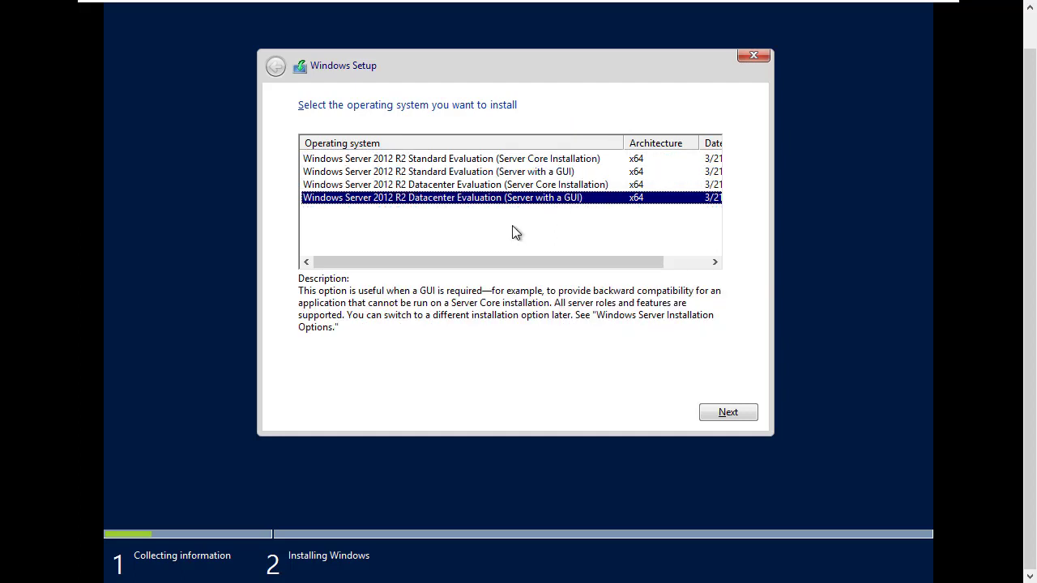
click(470, 173)
click(467, 199)
click(470, 173)
click(470, 200)
click(473, 174)
click(474, 199)
click(473, 173)
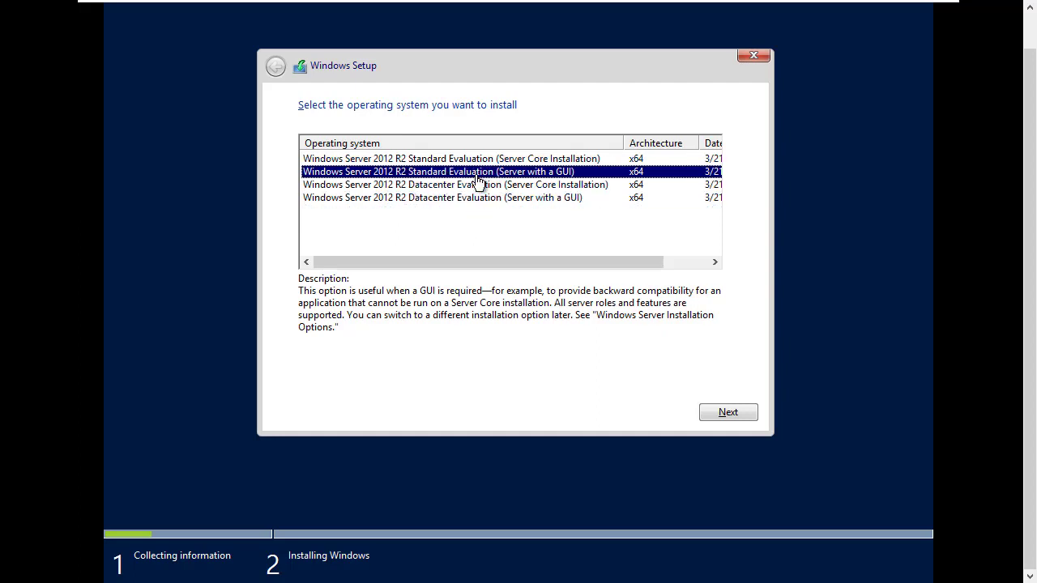
click(475, 200)
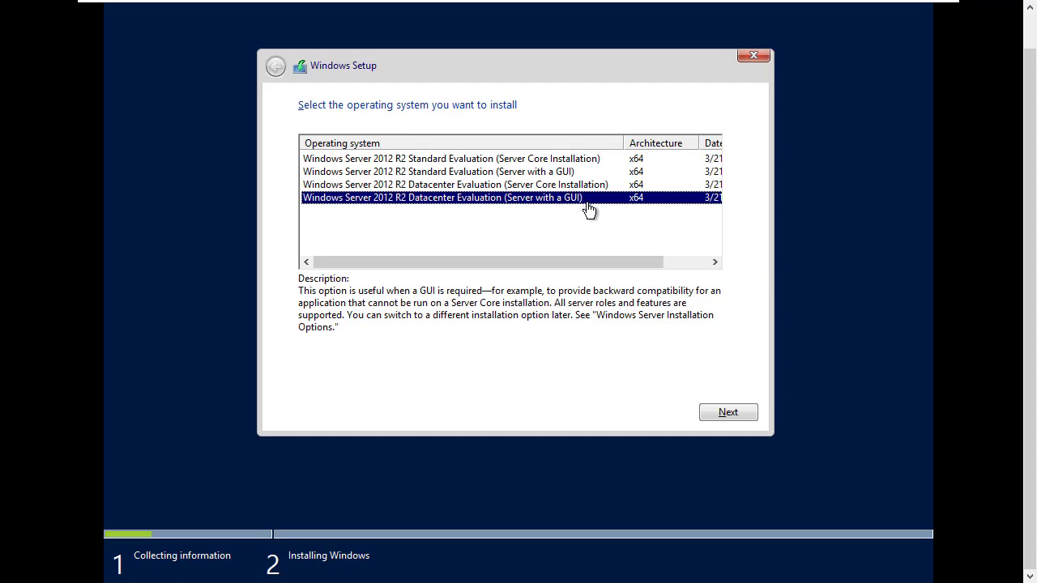
click(721, 413)
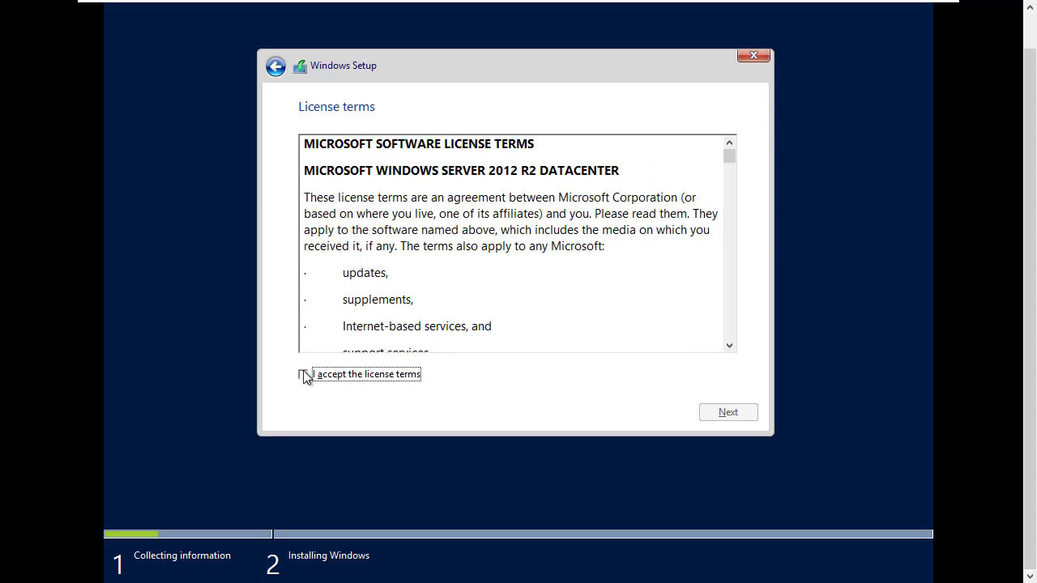
Accept the license, choose Custom install, and install onto the 60 GB unallocated Drive 0
click(304, 374)
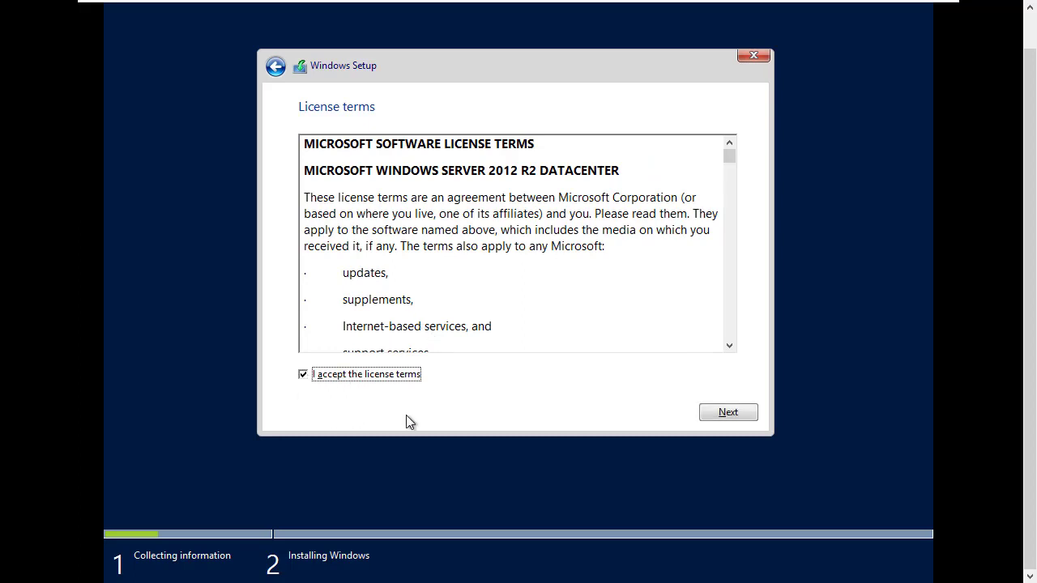
click(729, 413)
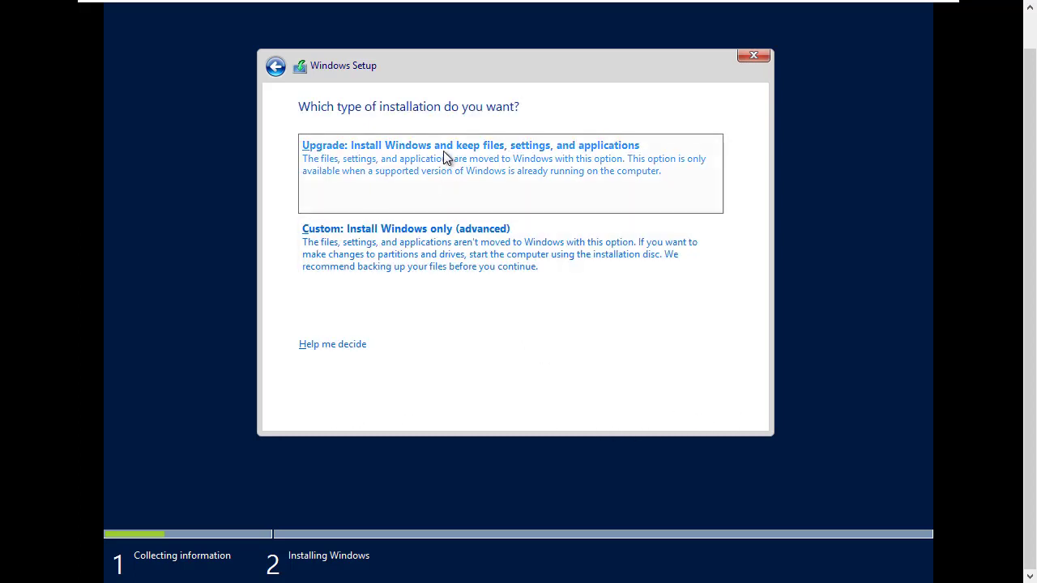
click(415, 233)
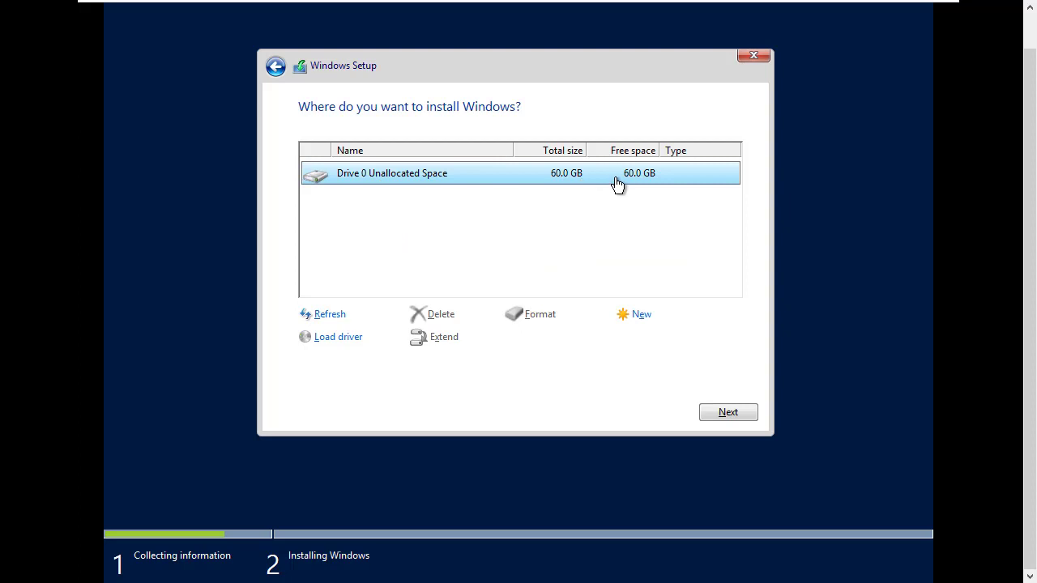
click(733, 412)
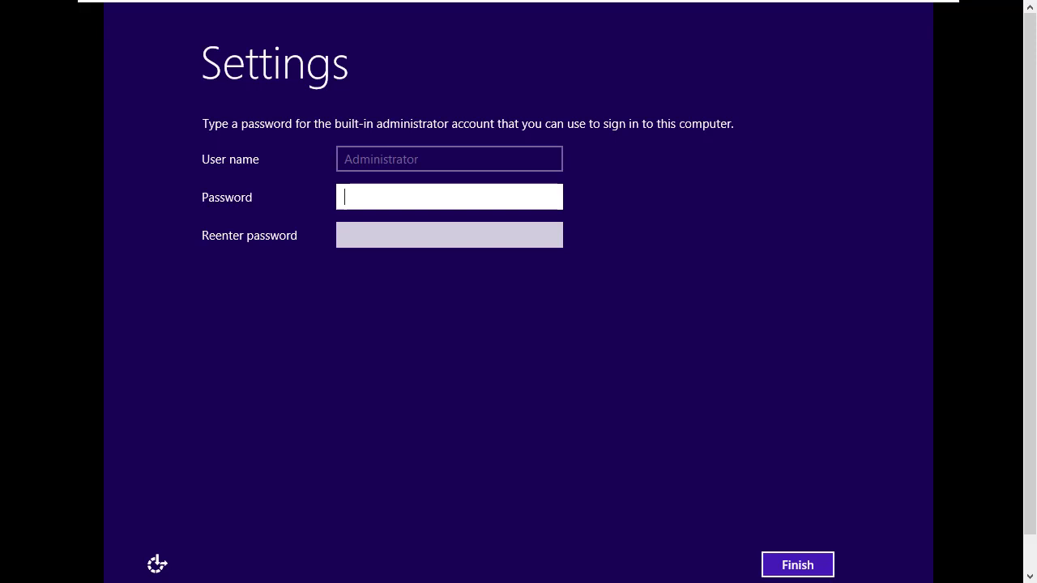
Enter and confirm the Administrator password, then finish setup
click(403, 200)
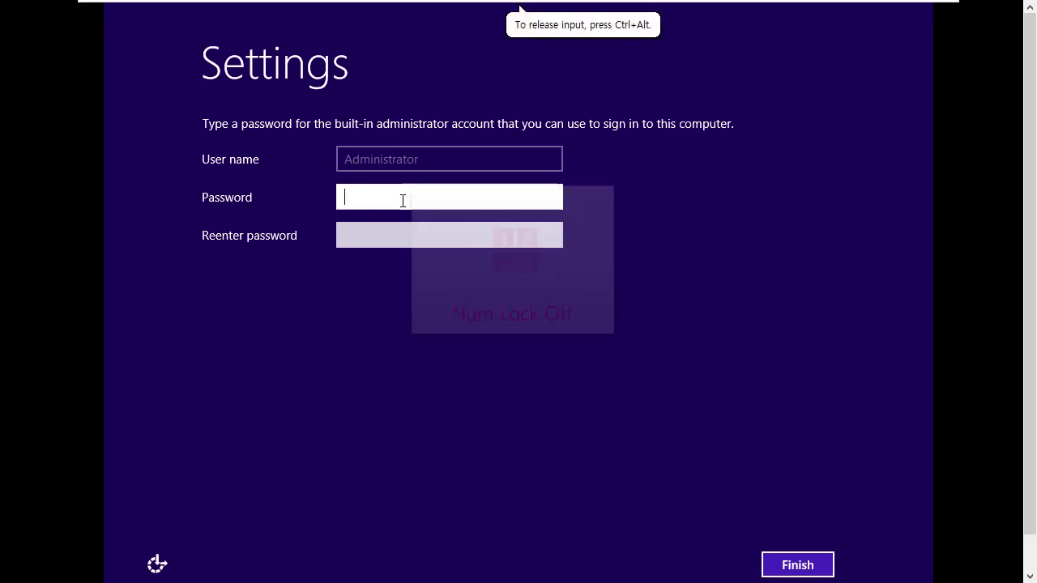
key(Num_Lock)
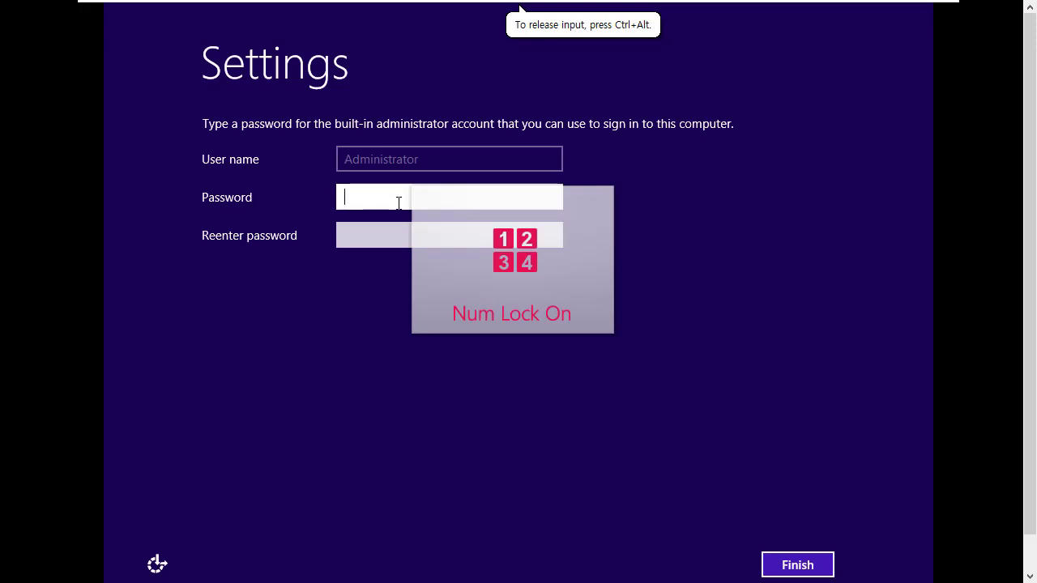
text(1234)
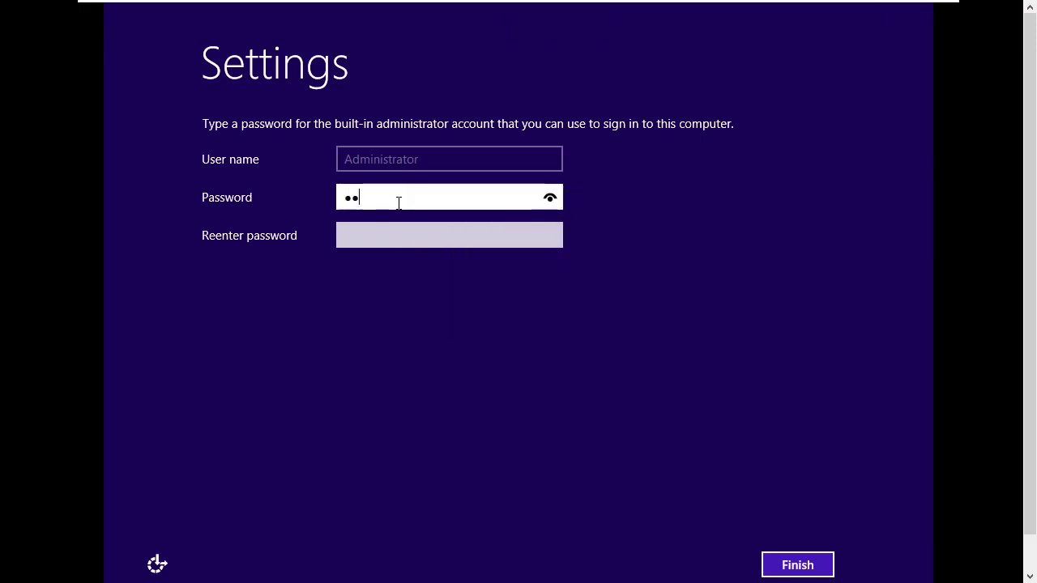
text(56789)
key(Tab)
text(123456789)
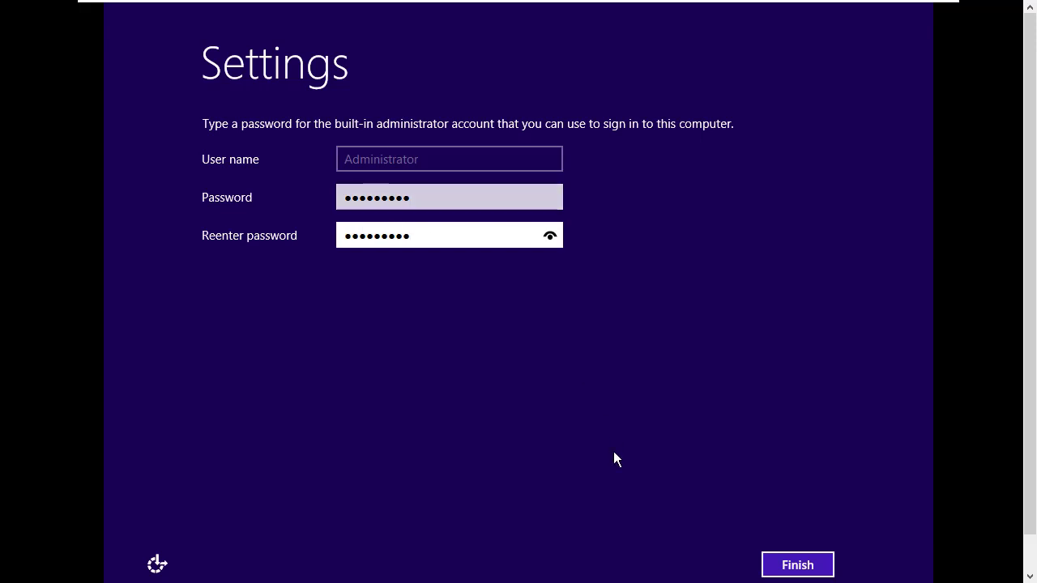
click(790, 565)
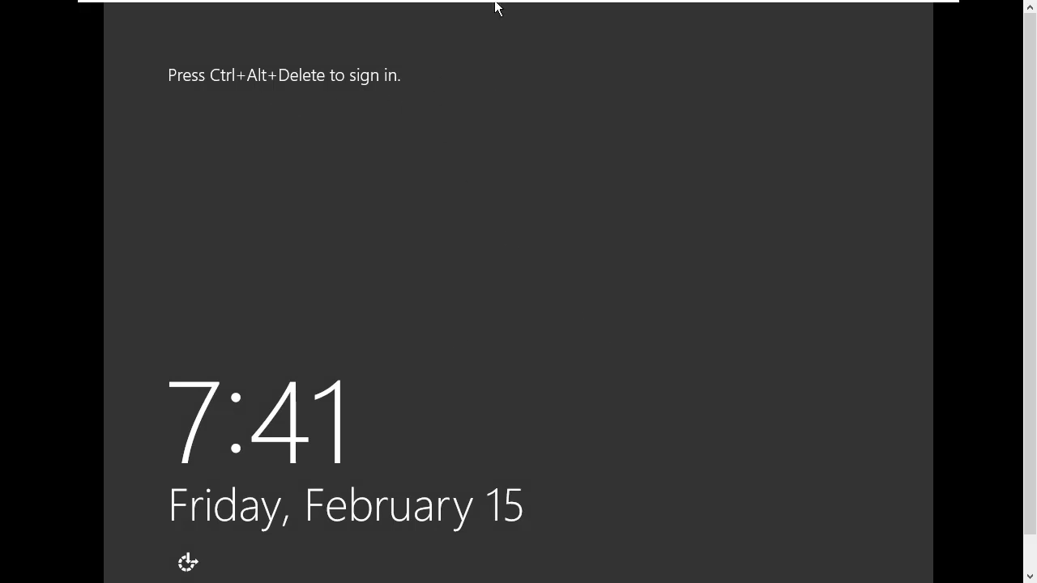
Send Ctrl+Alt+Del to the guest and sign in as Administrator with the password
mouse_move(495, 3)
right_click(681, 11)
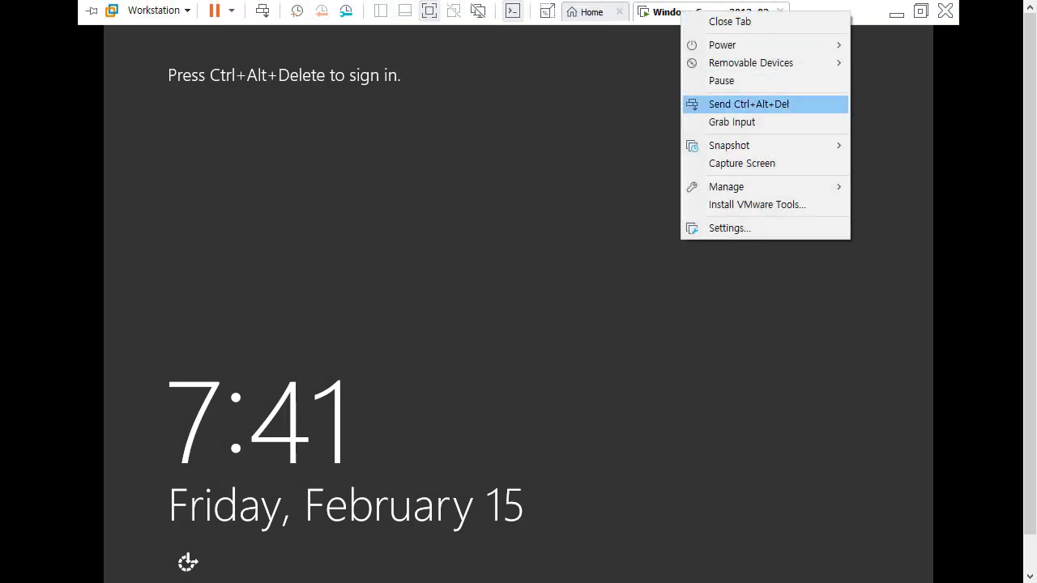
click(726, 103)
click(583, 203)
text(*********)
key(Return)
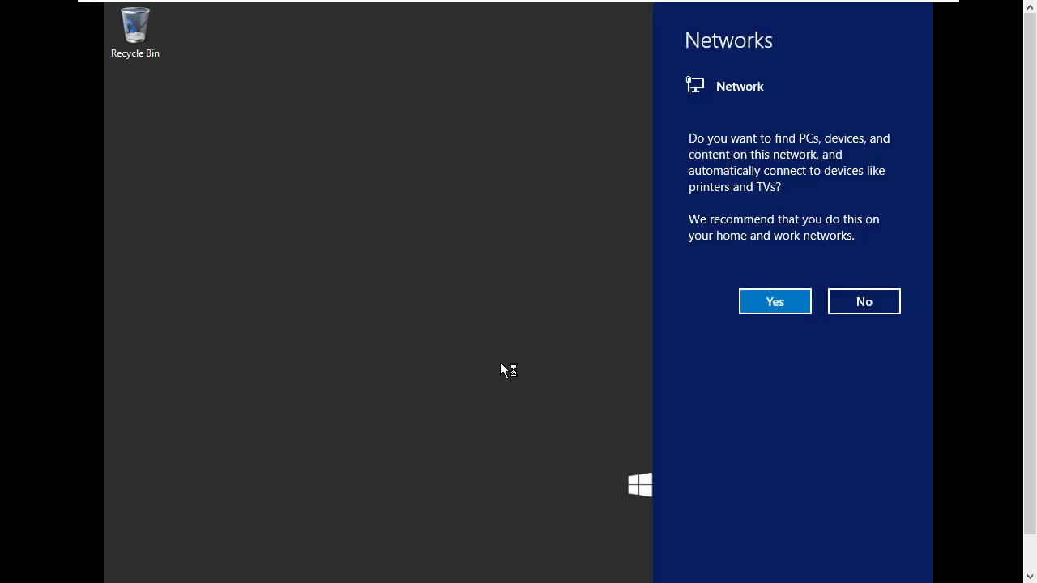
Dismiss the network discovery prompt, close Server Manager, turn on Num Lock, and exit full screen
click(745, 298)
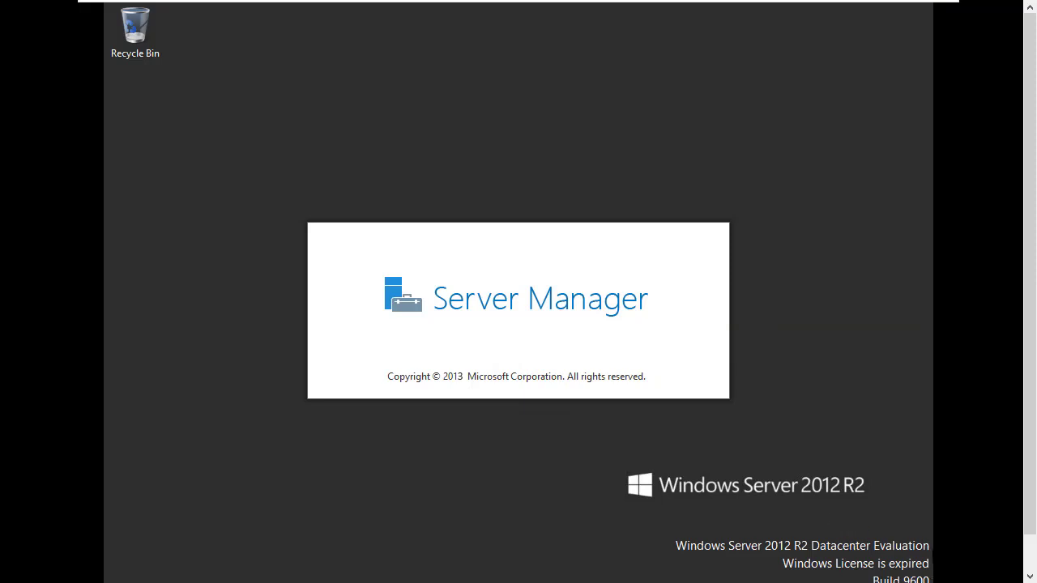
click(932, 557)
click(150, 55)
click(297, 127)
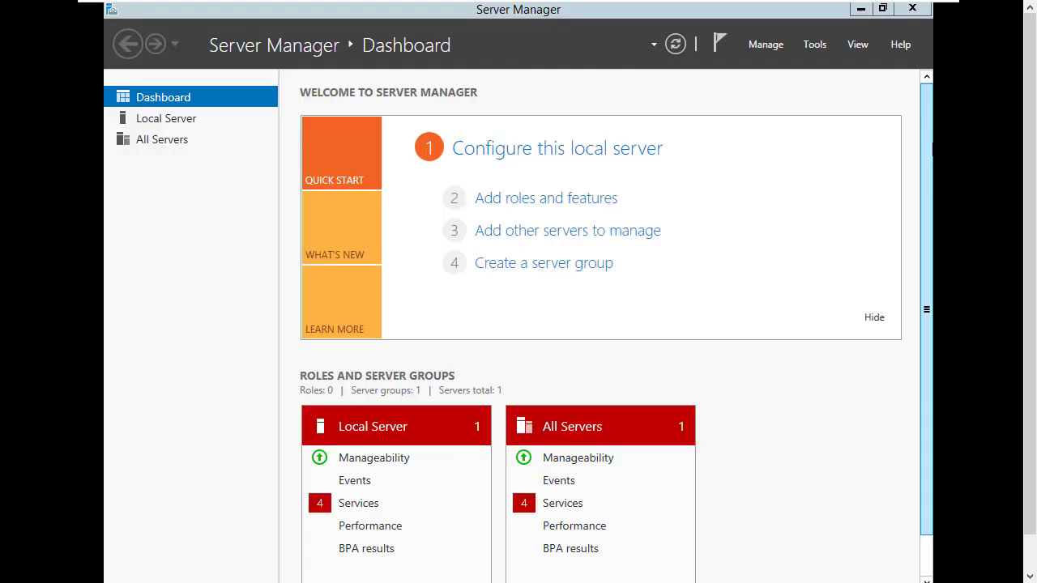
key(super+d)
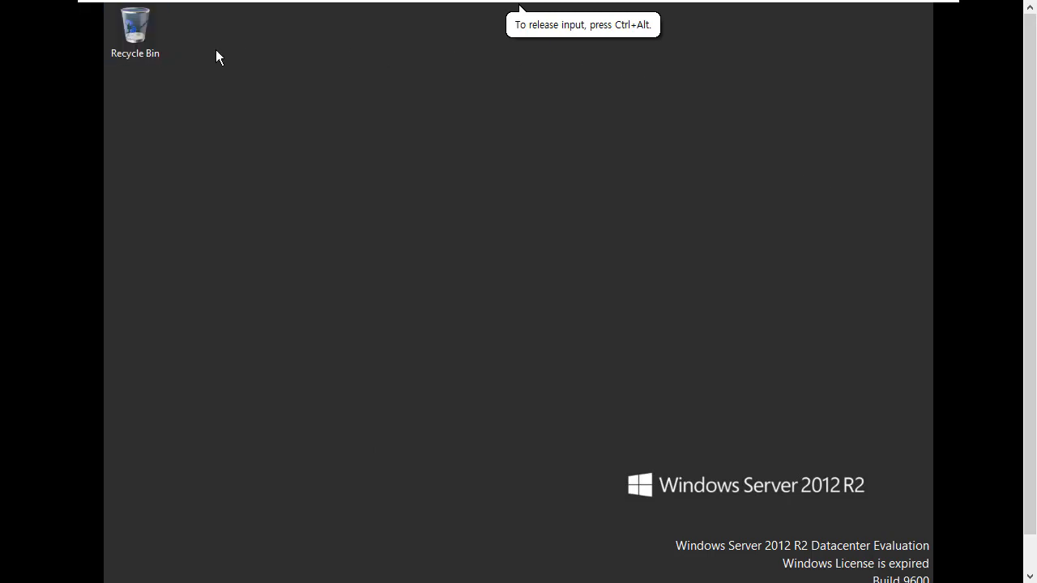
mouse_move(192, 7)
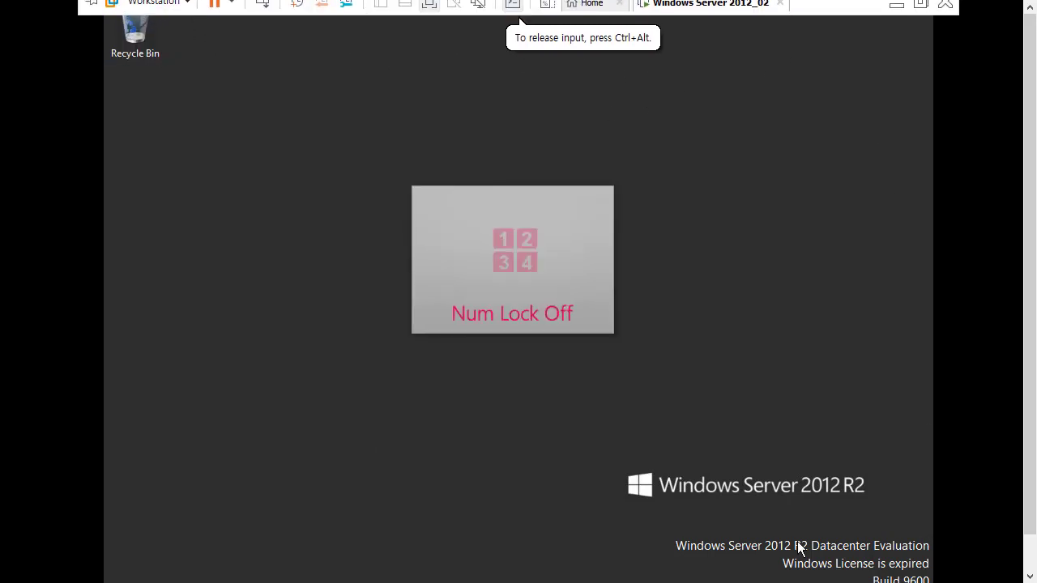
key(Num_Lock)
key(Num_Lock)
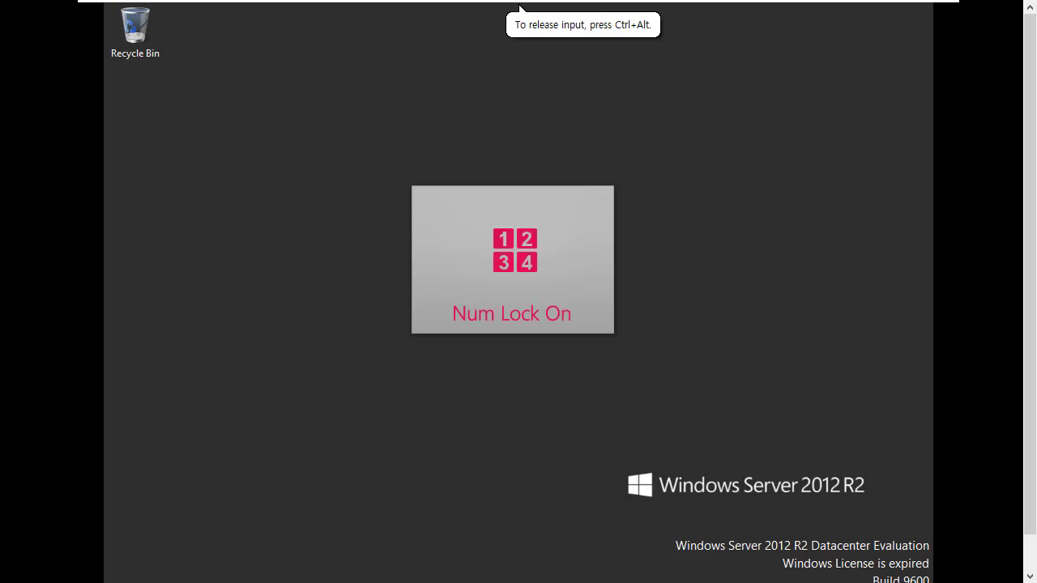
key(ctrl+alt+Return)
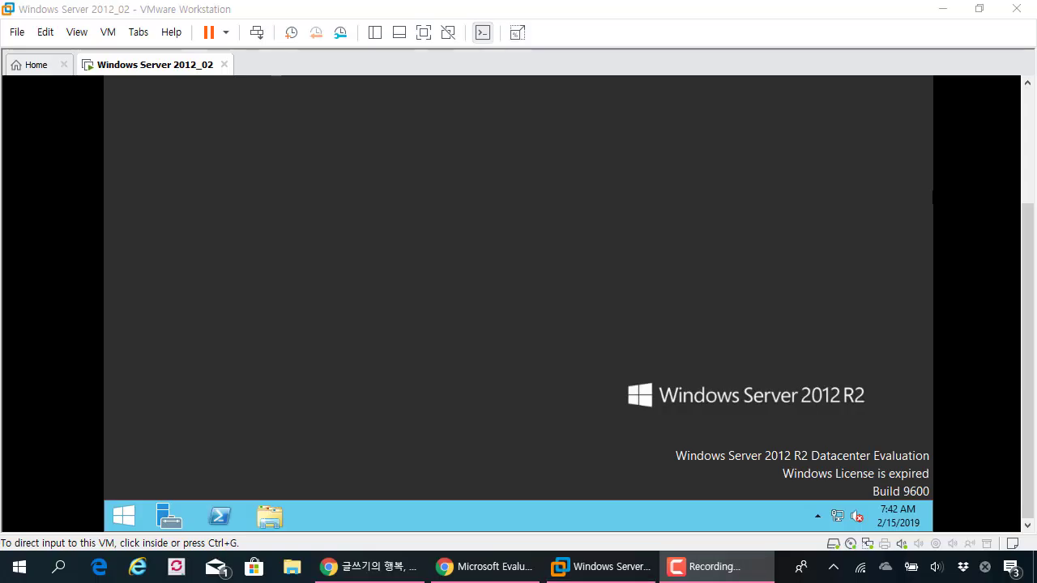
Open the guest's Start screen and launch Control Panel from its tile
click(425, 197)
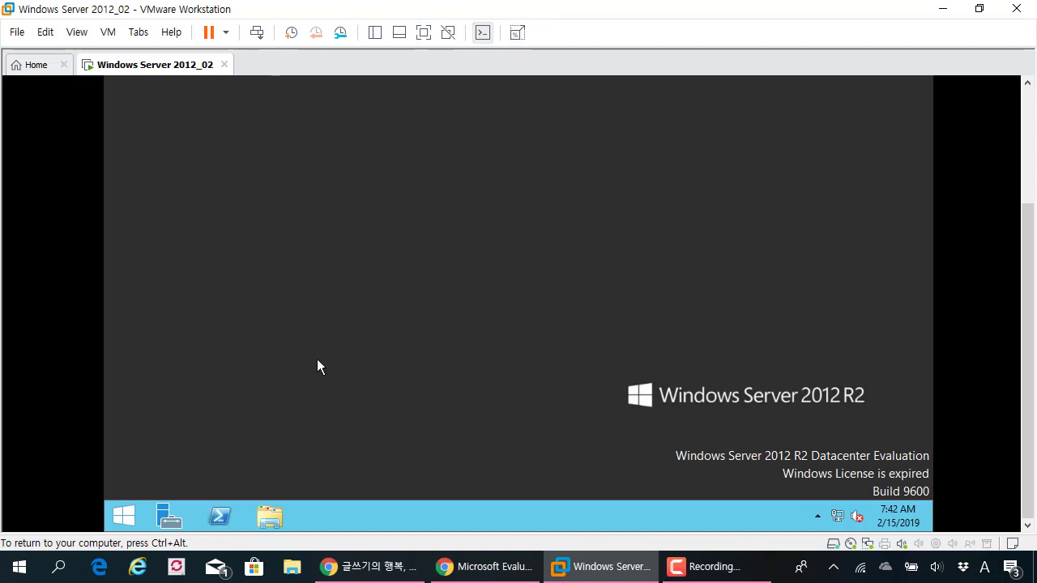
click(125, 516)
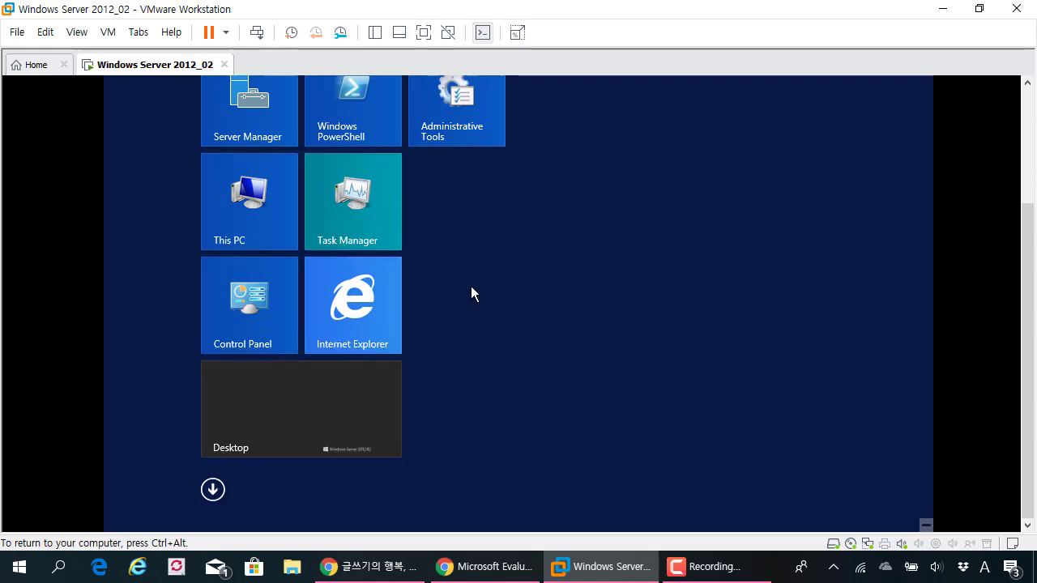
scroll(519, 304, up, 3)
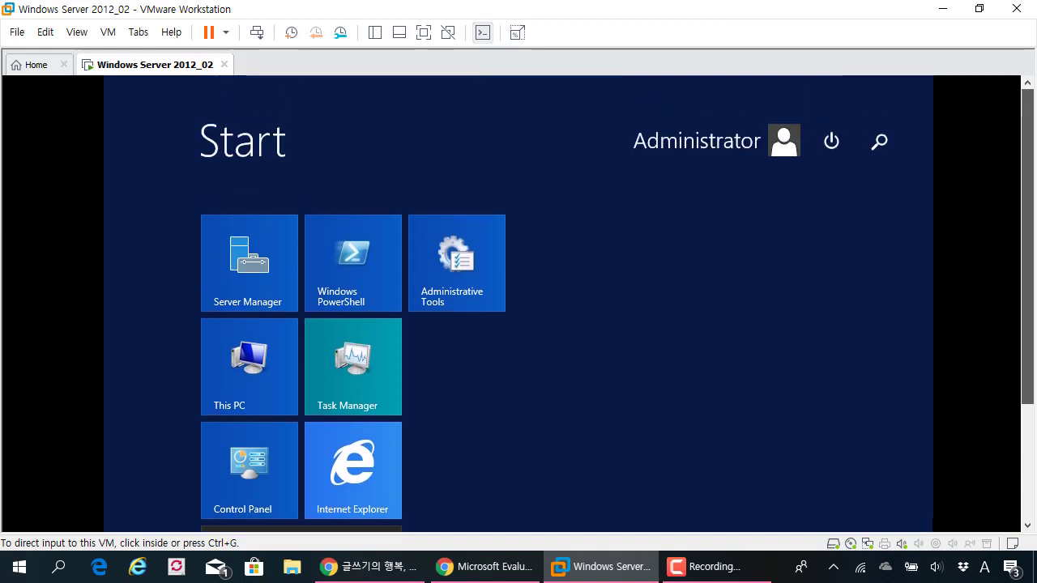
scroll(519, 304, down, 3)
click(653, 371)
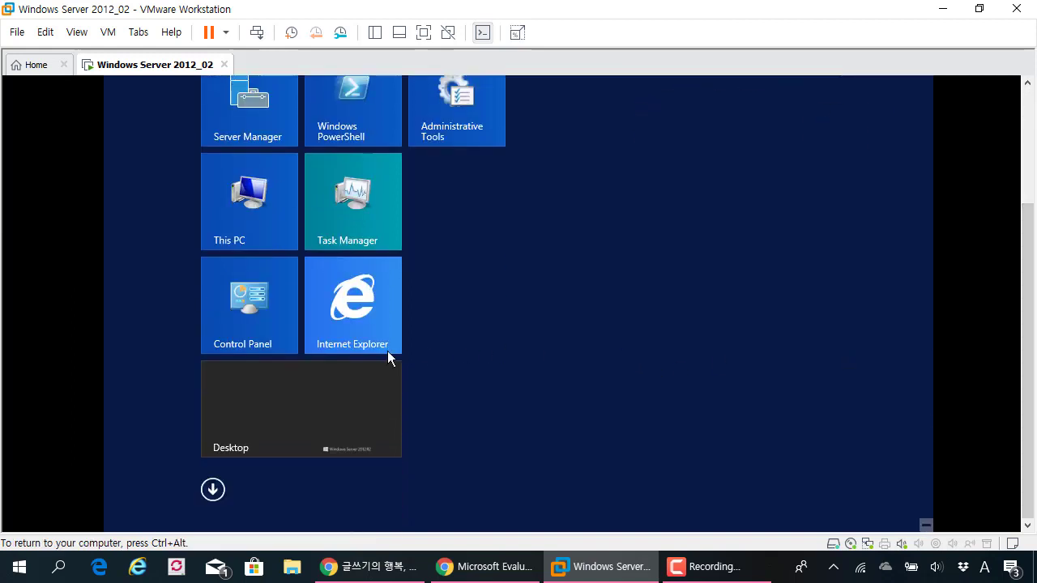
click(254, 303)
From the guest's Control Panel, open Language preferences and start adding a new language
key(ctrl+alt)
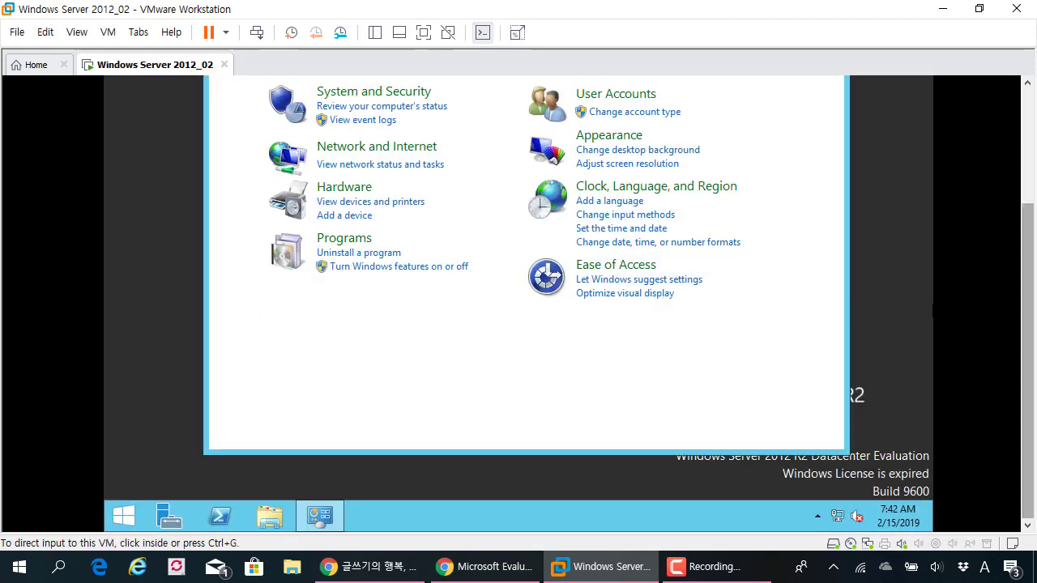
scroll(567, 308, up, 3)
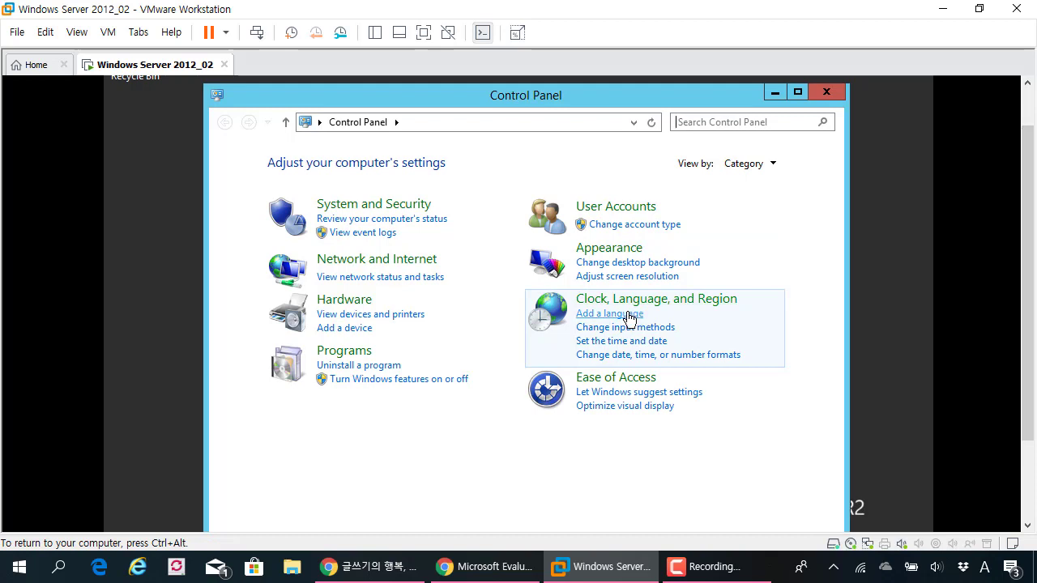
drag(394, 95, 380, 96)
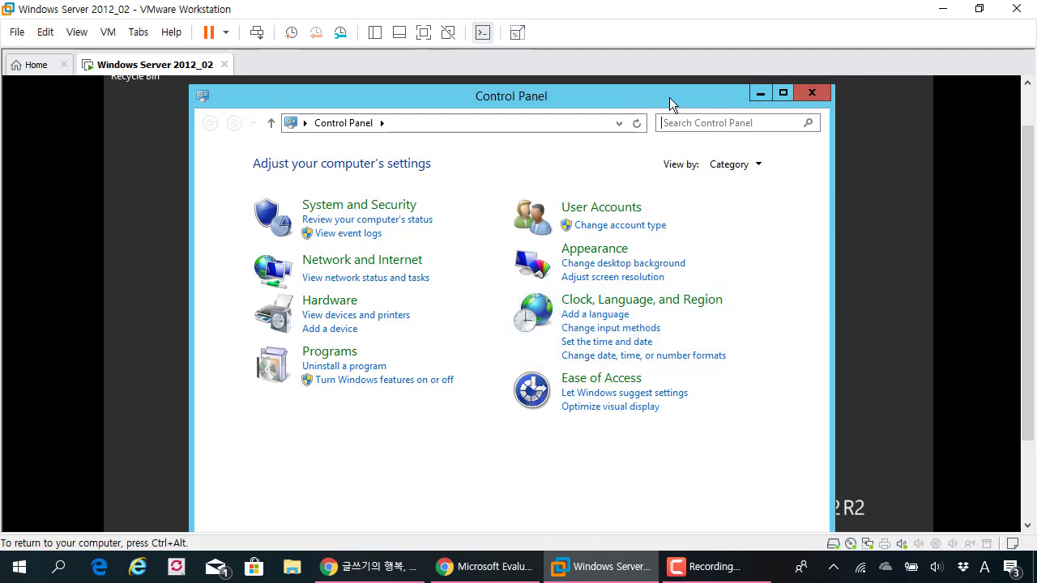
drag(670, 96, 692, 95)
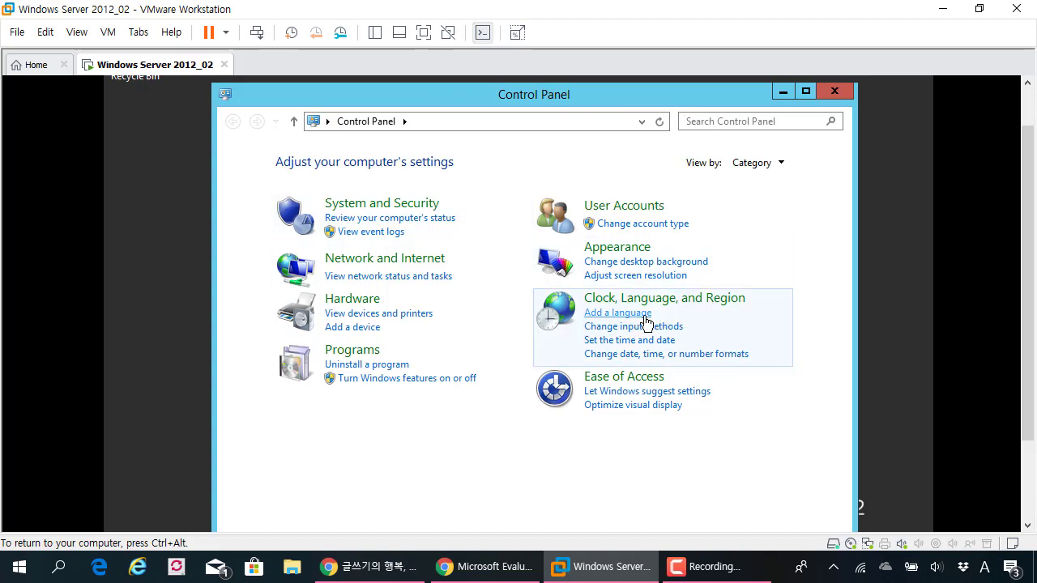
click(618, 313)
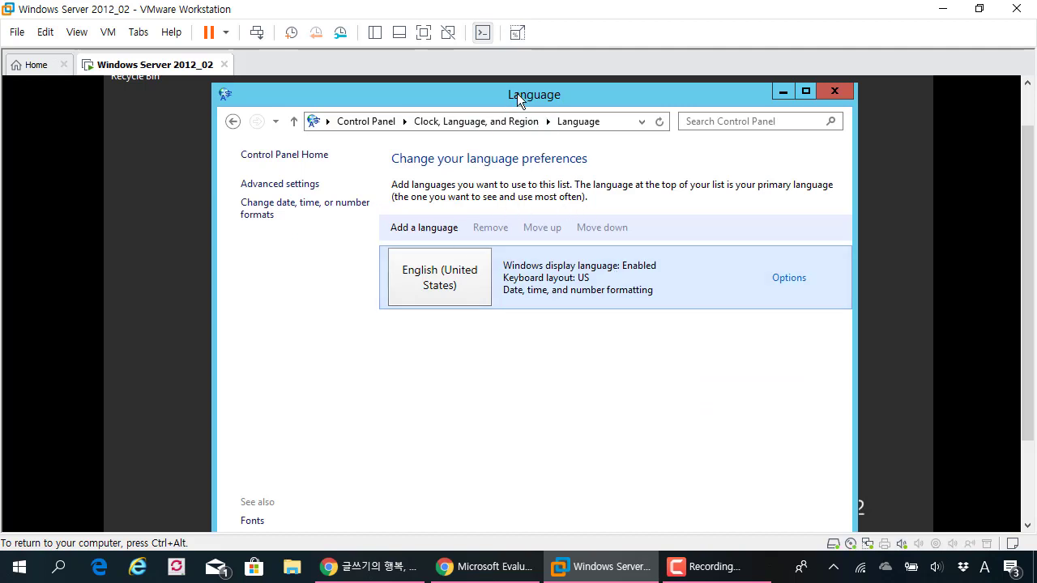
drag(517, 95, 474, 101)
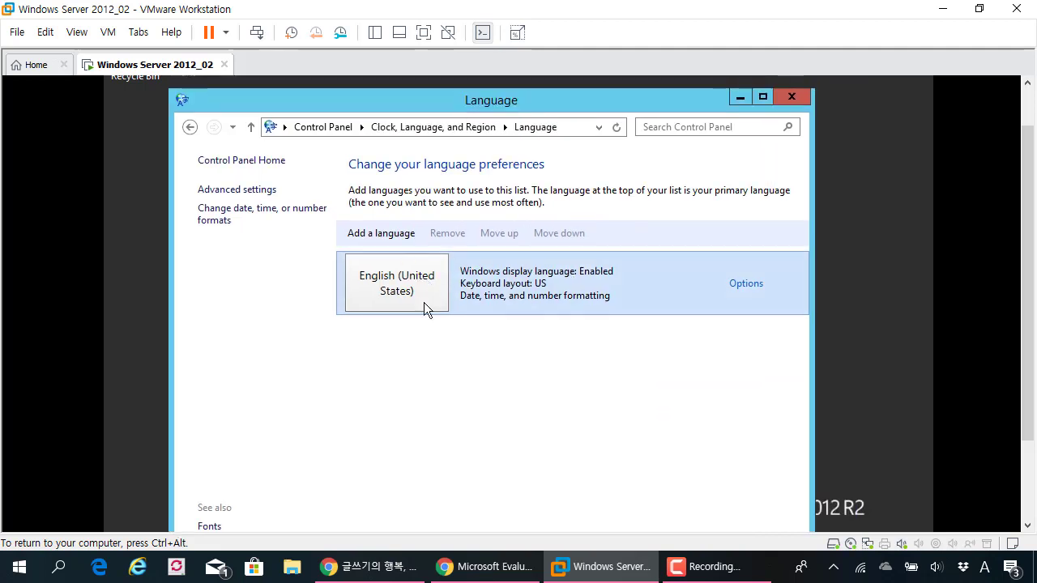
click(395, 237)
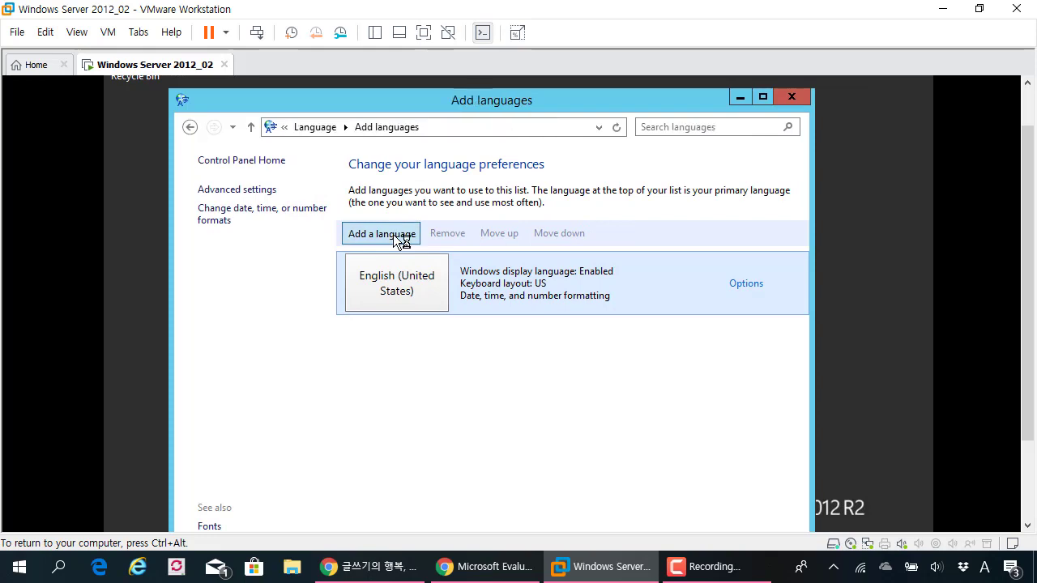
Find Korean in the installable languages, show the VM full screen, and add Korean
scroll(673, 317, down, 10)
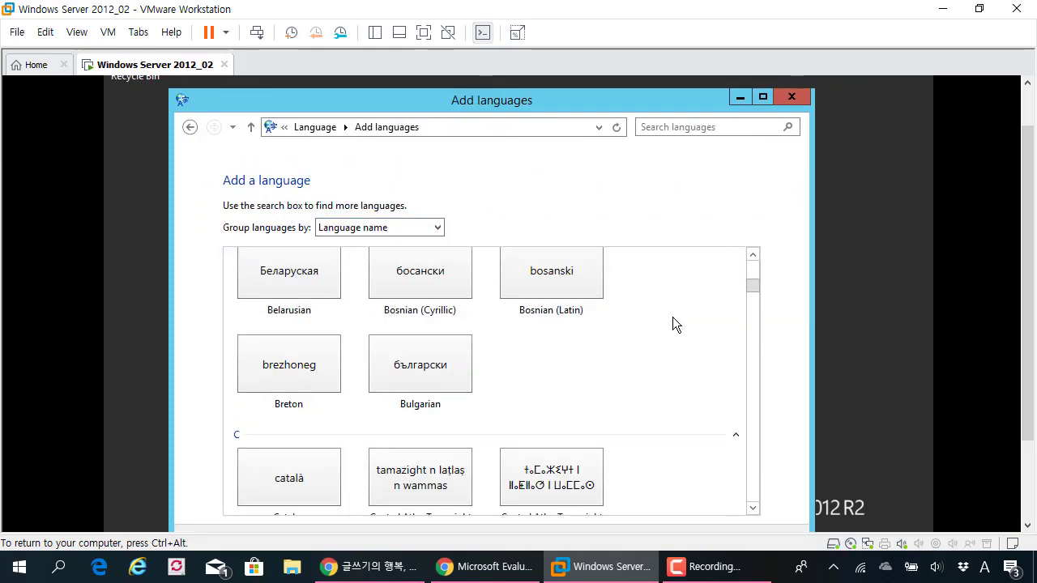
scroll(673, 323, down, 8)
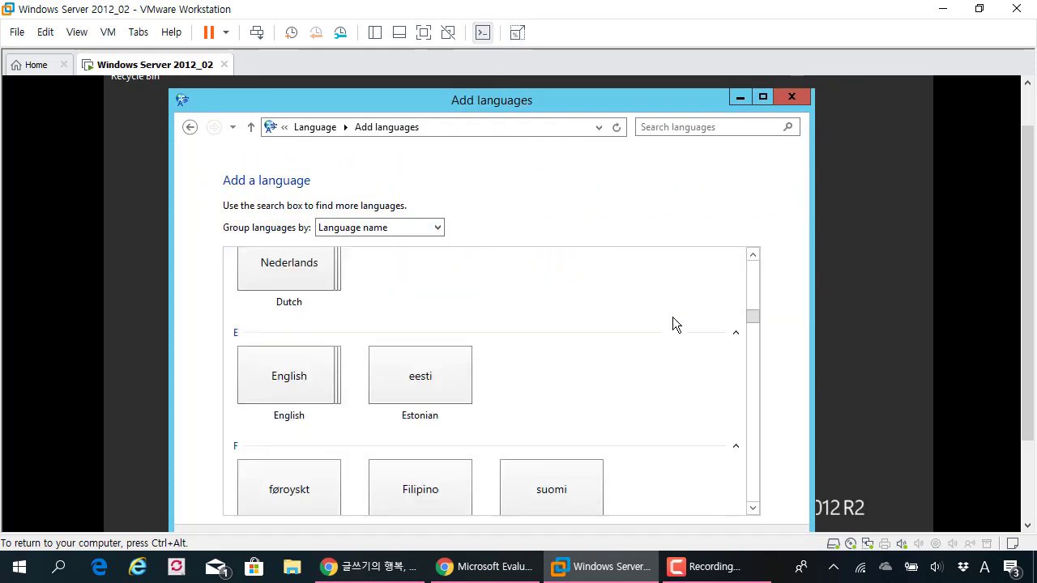
scroll(673, 321, down, 6)
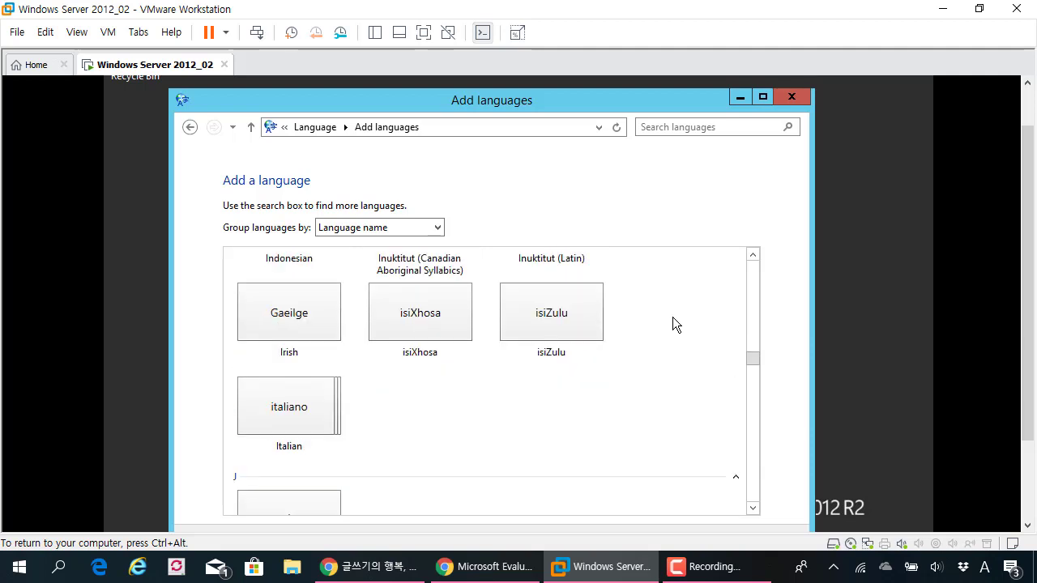
scroll(673, 320, down, 3)
scroll(673, 324, down, 6)
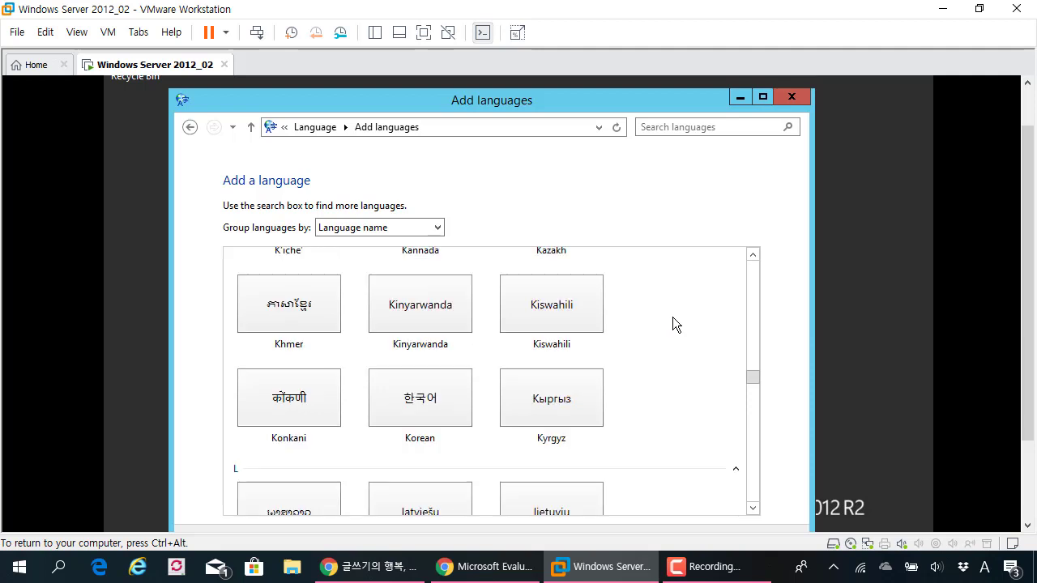
scroll(672, 324, up, 3)
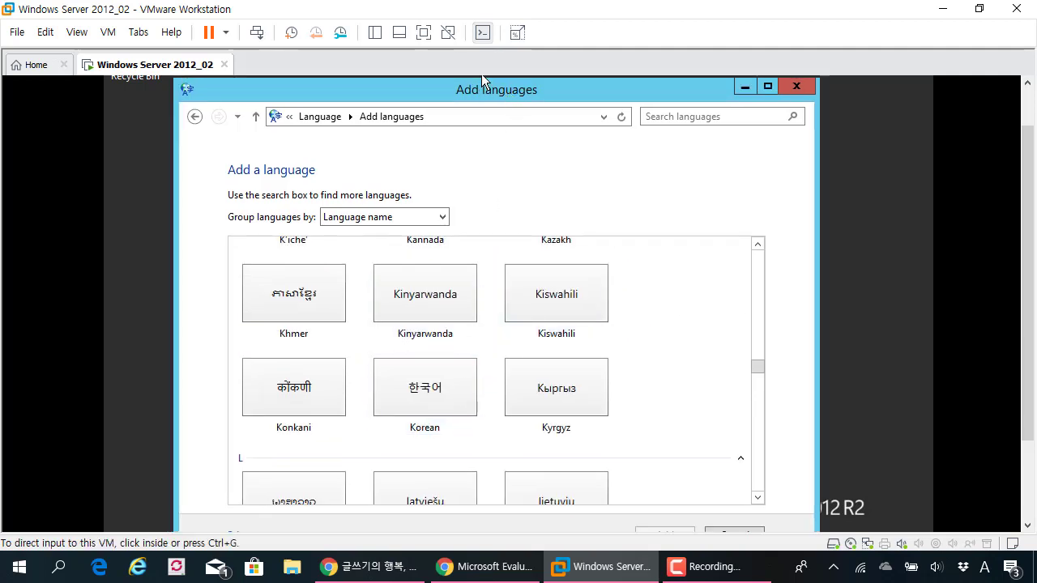
click(423, 33)
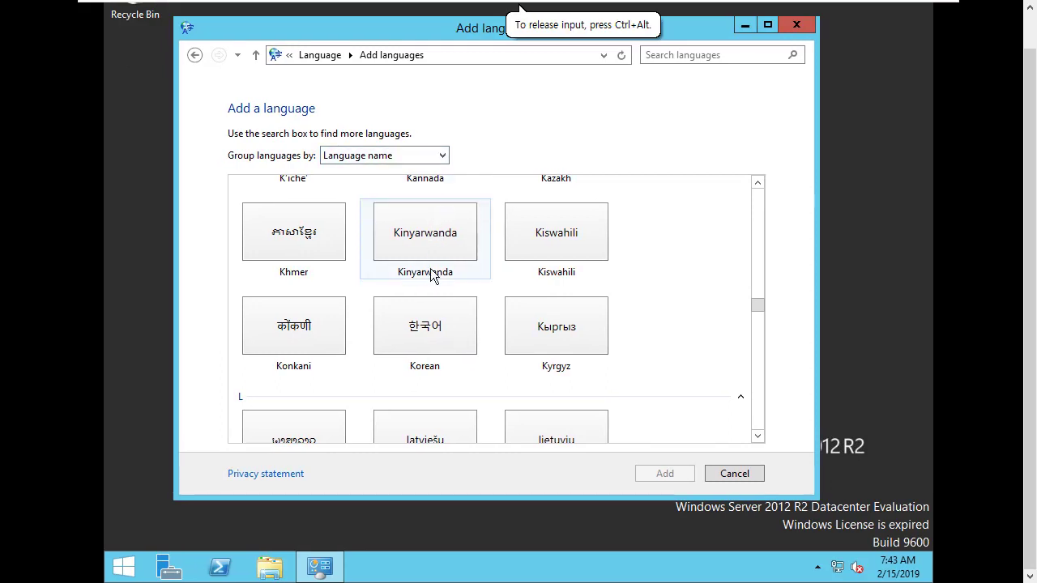
click(431, 334)
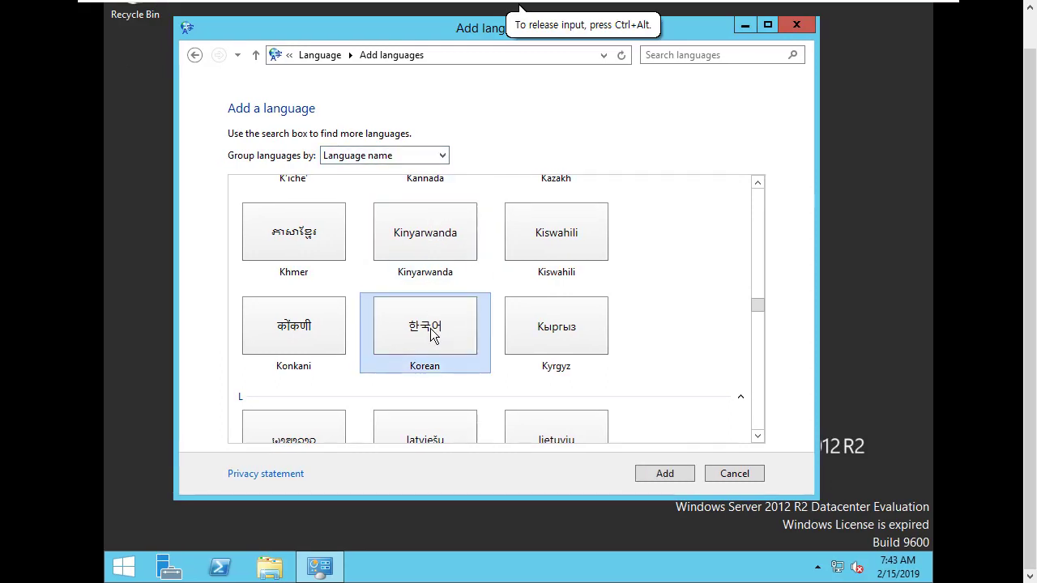
click(663, 474)
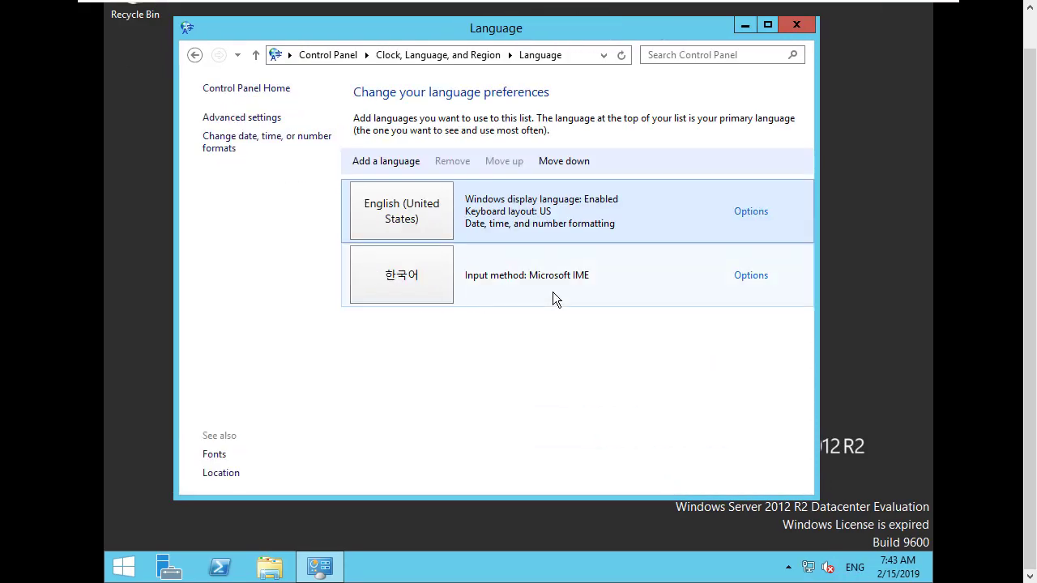
Check Korean's options without changes, then move Korean above English (United States)
click(424, 283)
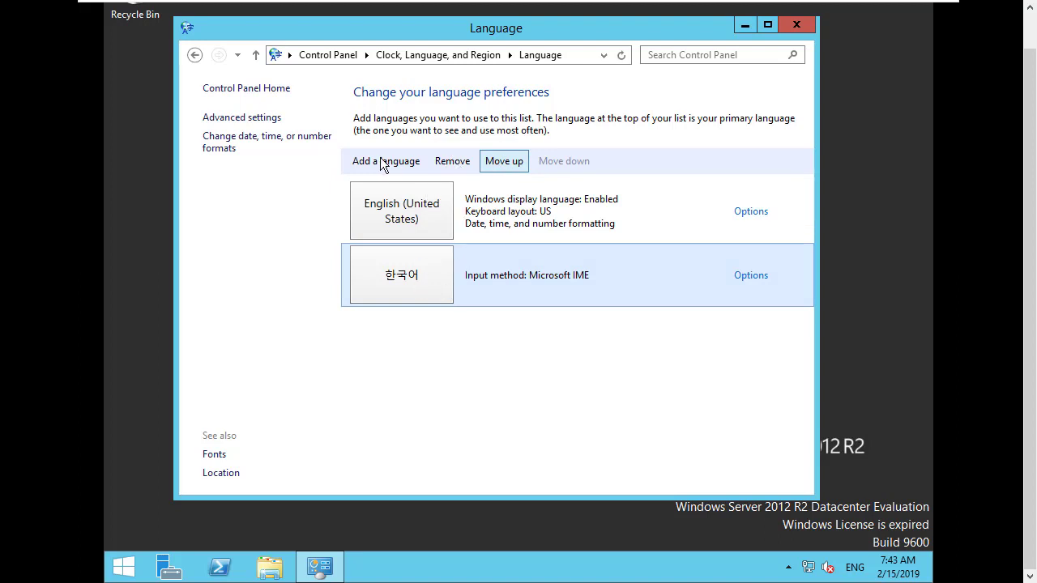
click(751, 275)
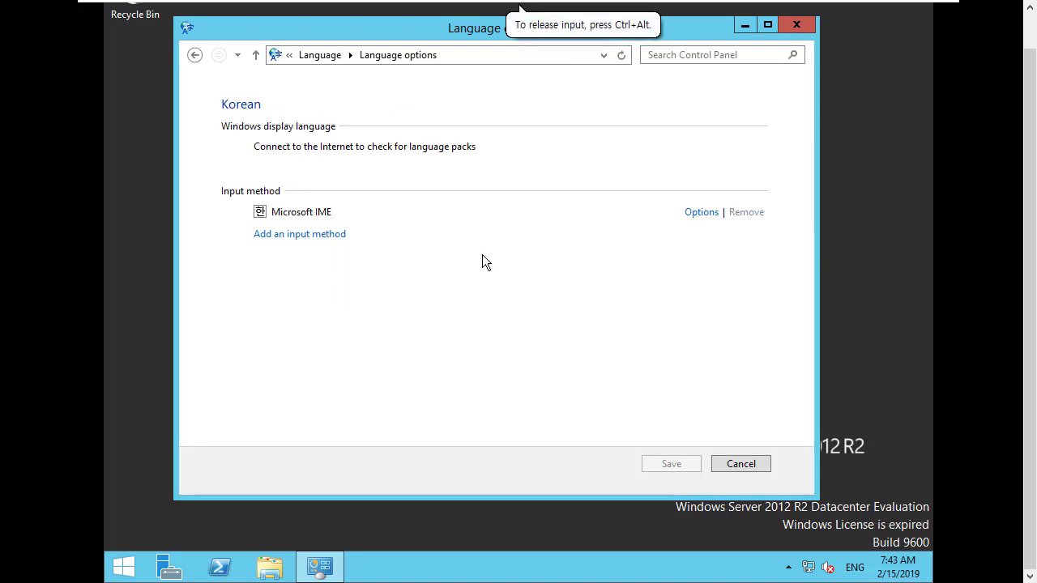
click(740, 464)
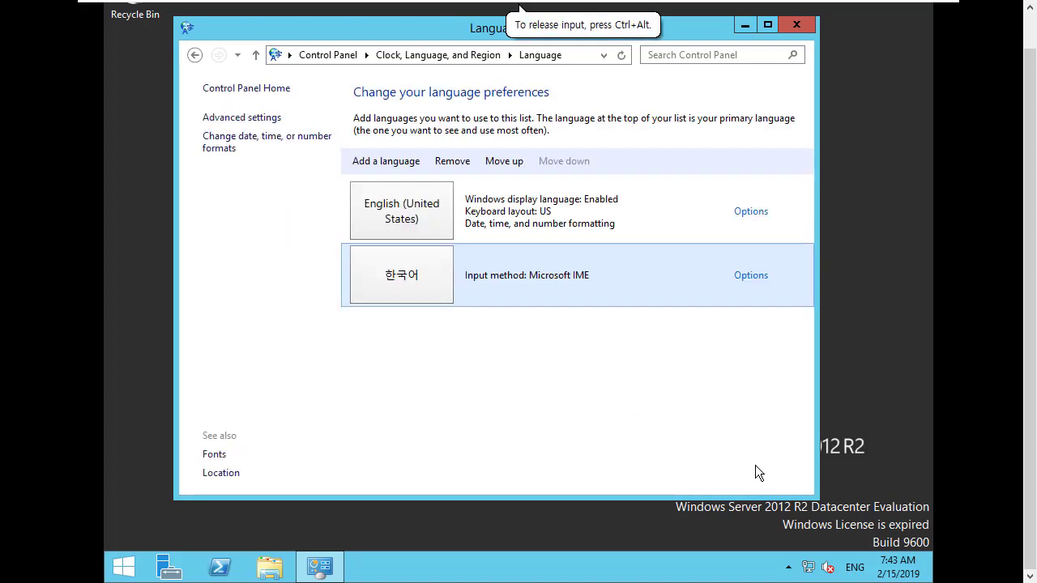
click(489, 165)
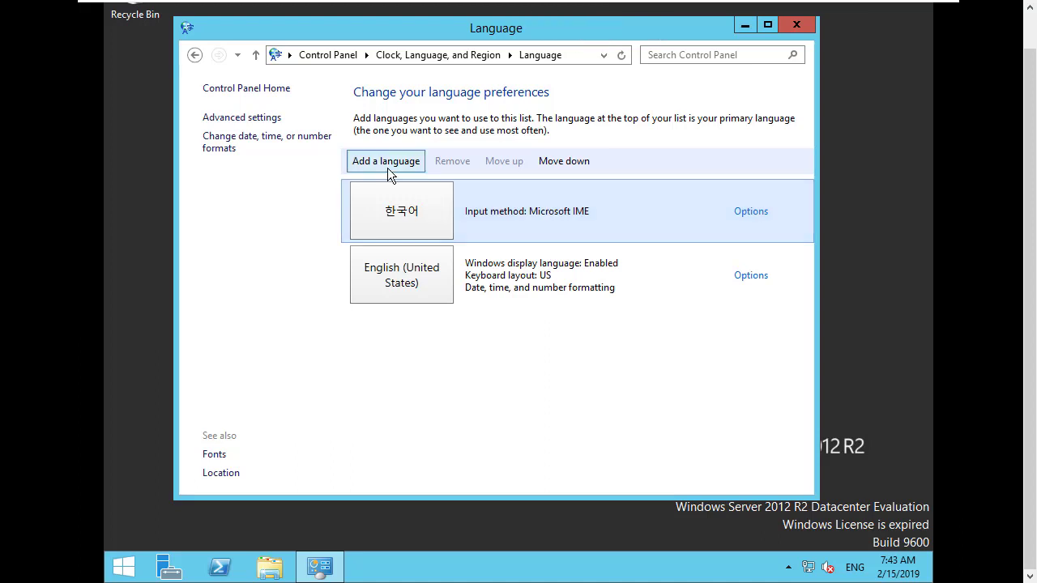
Open Korean's Language options and start the Korean language pack download and install
double_click(426, 221)
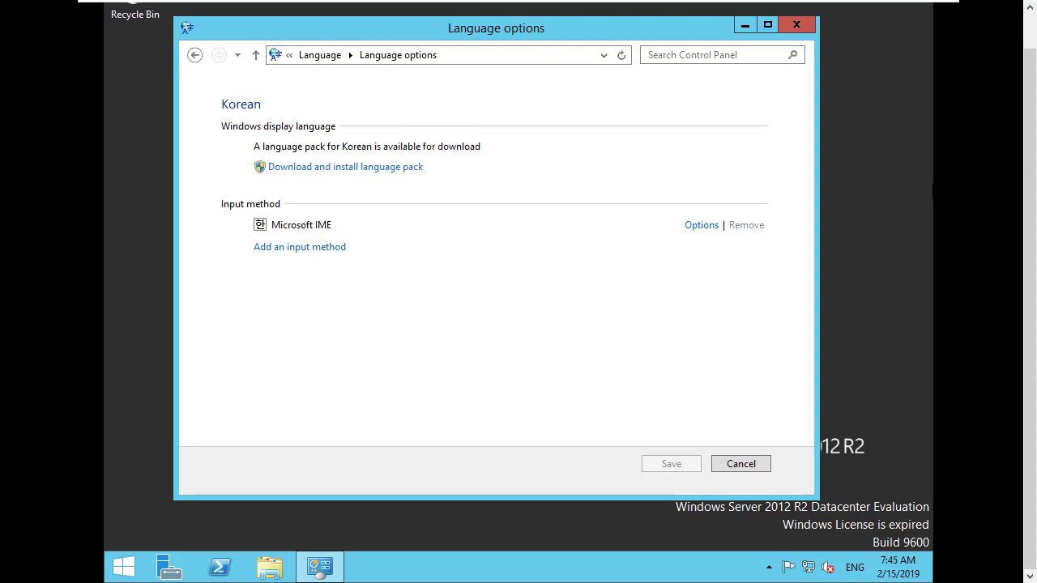
click(267, 183)
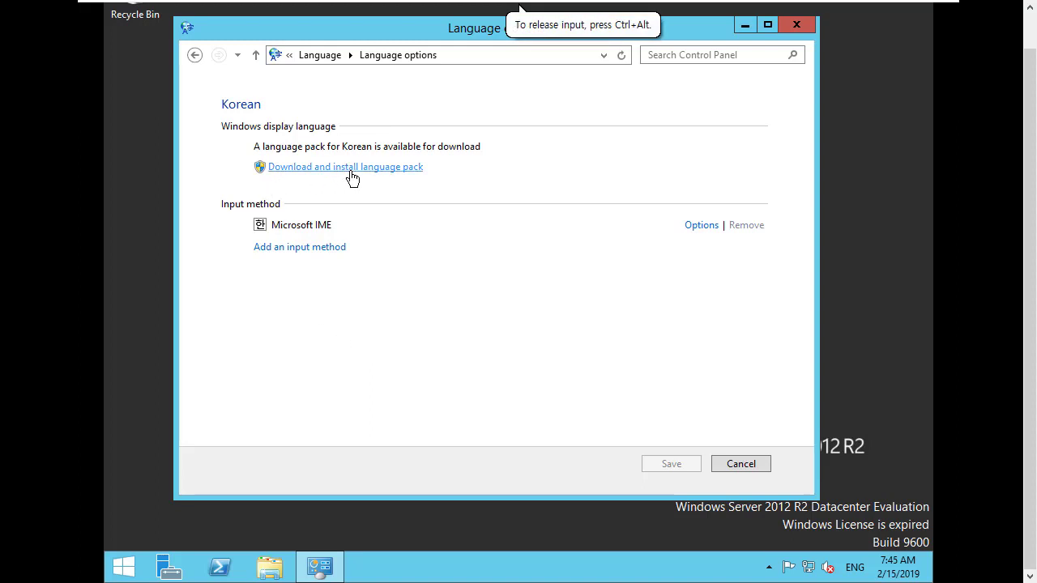
click(352, 177)
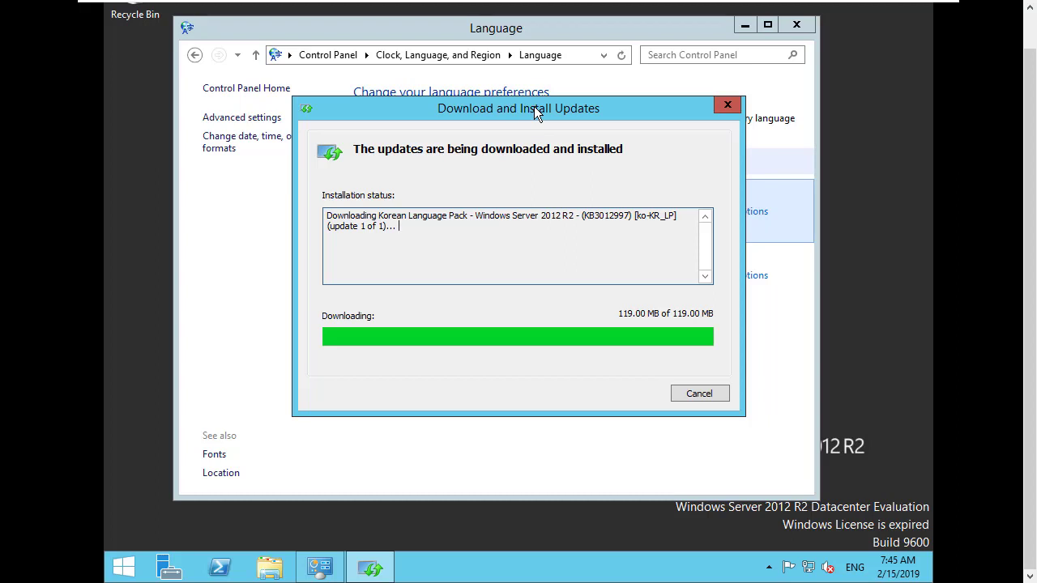
Let the Korean language pack (KB3012997) finish installing and close the completion notice
drag(534, 106, 469, 151)
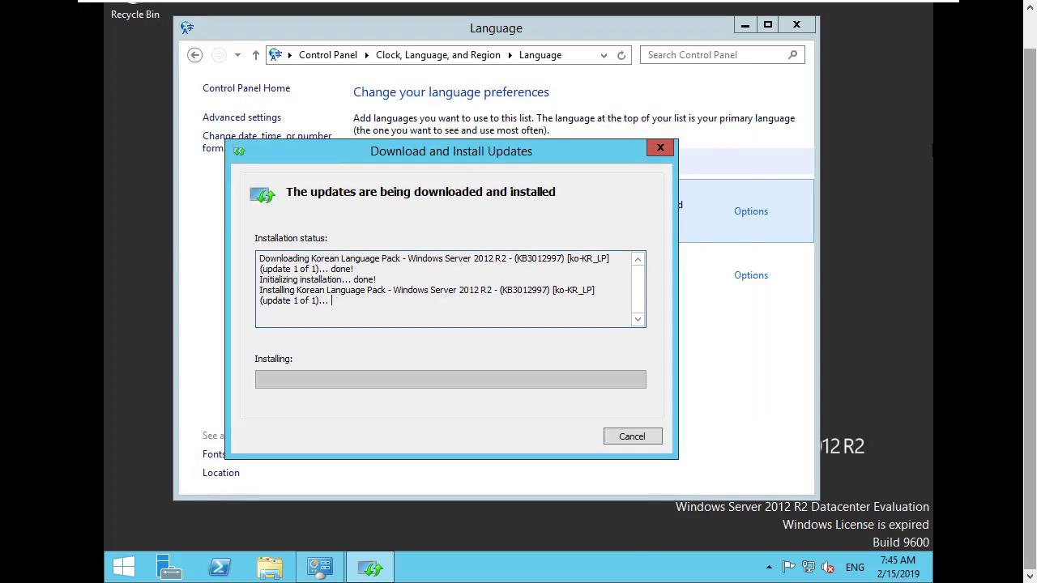
drag(473, 148, 529, 123)
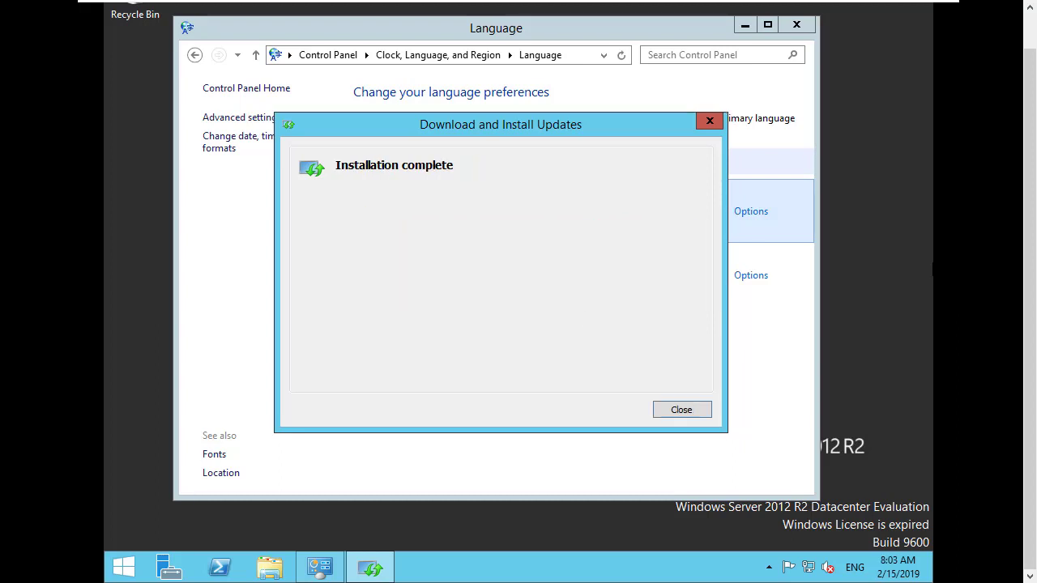
click(482, 315)
drag(500, 127, 468, 127)
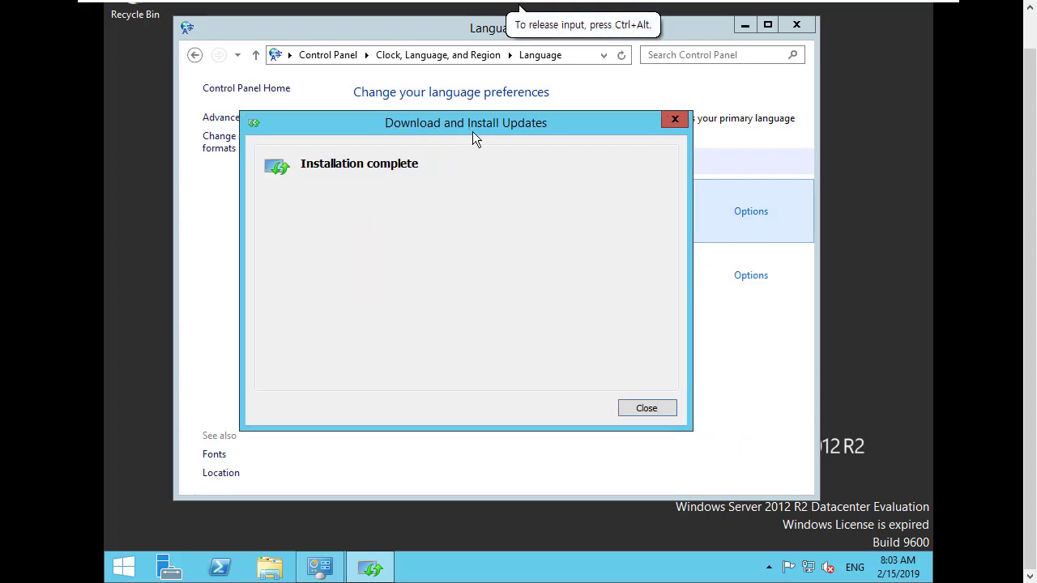
click(646, 408)
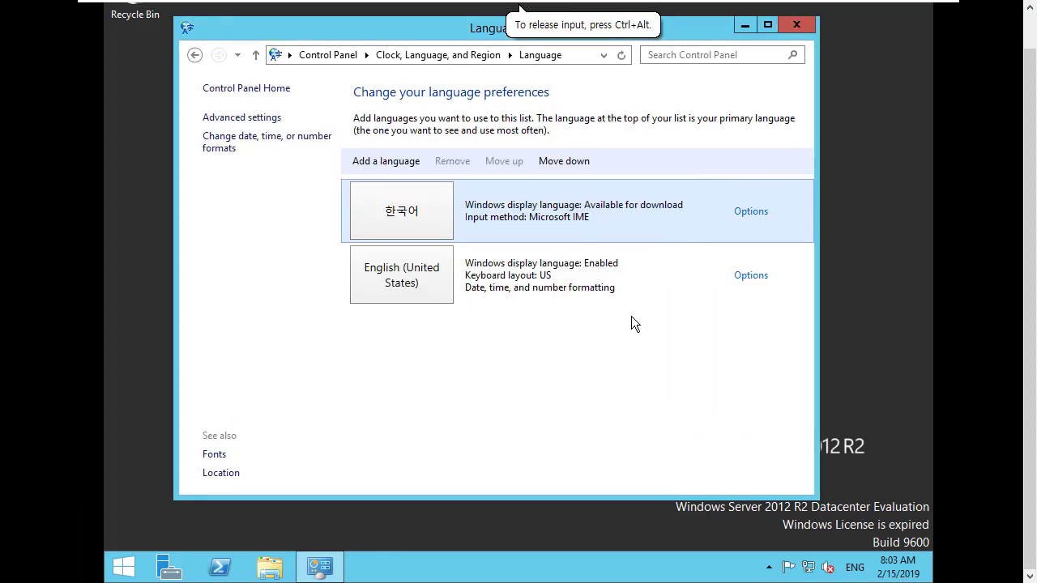
click(751, 211)
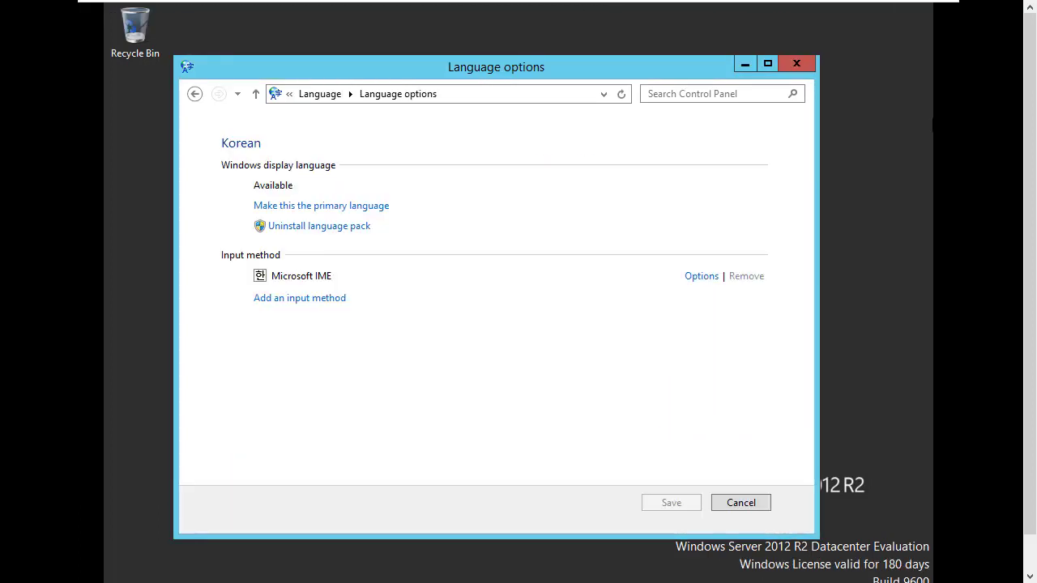
Make Korean the primary display language and log off now to apply it
click(321, 211)
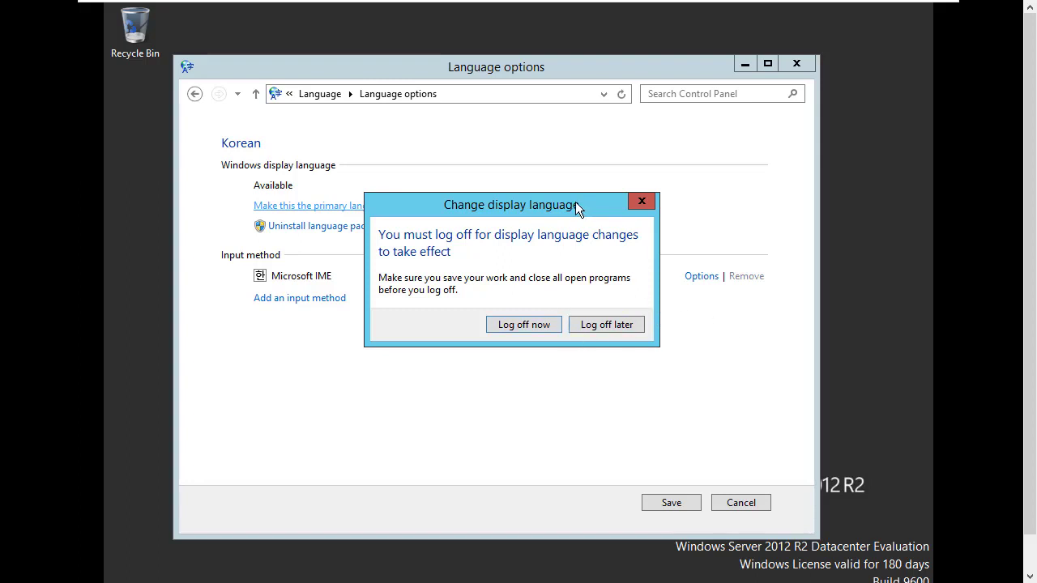
drag(563, 204, 551, 176)
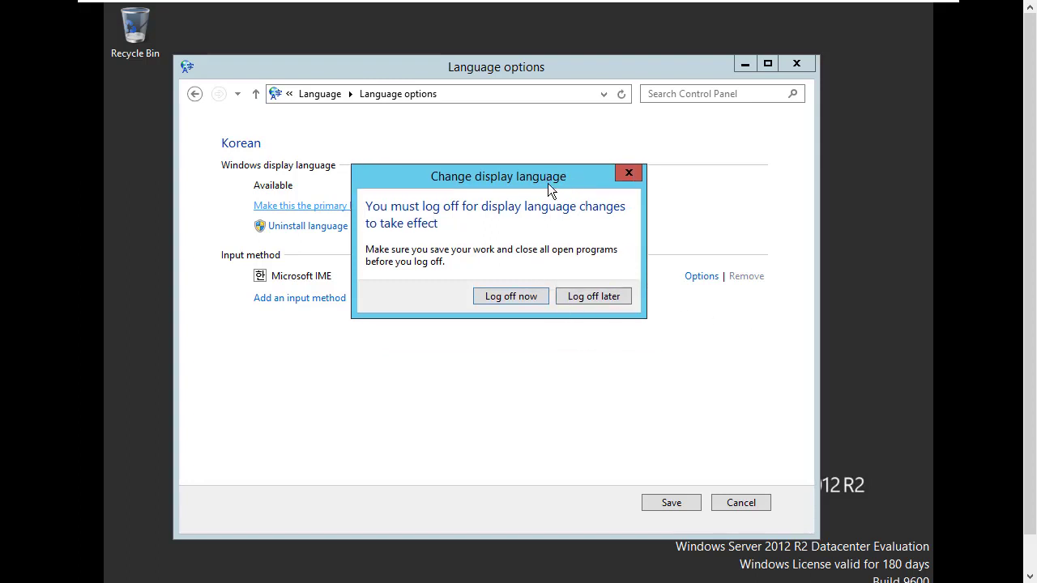
click(527, 295)
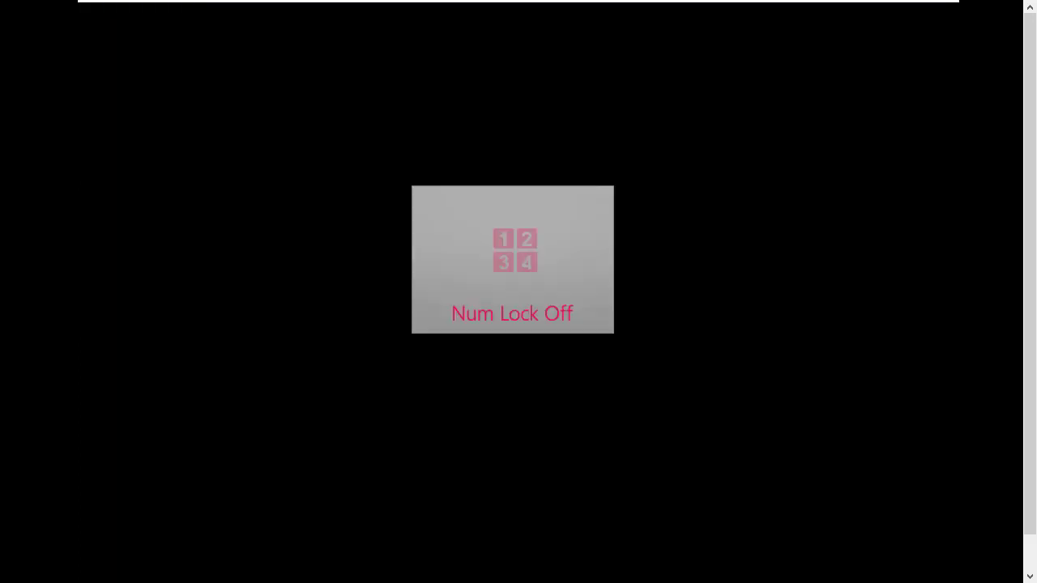
Send Ctrl+Alt+Del to the guest and sign in as Administrator with the account password
key(Num_Lock)
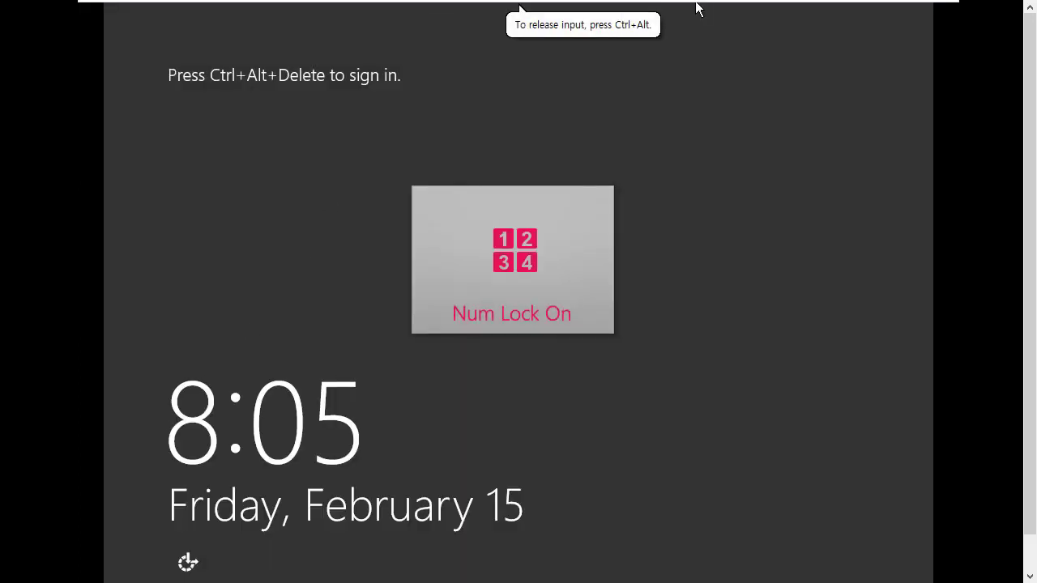
mouse_move(519, 30)
right_click(744, 12)
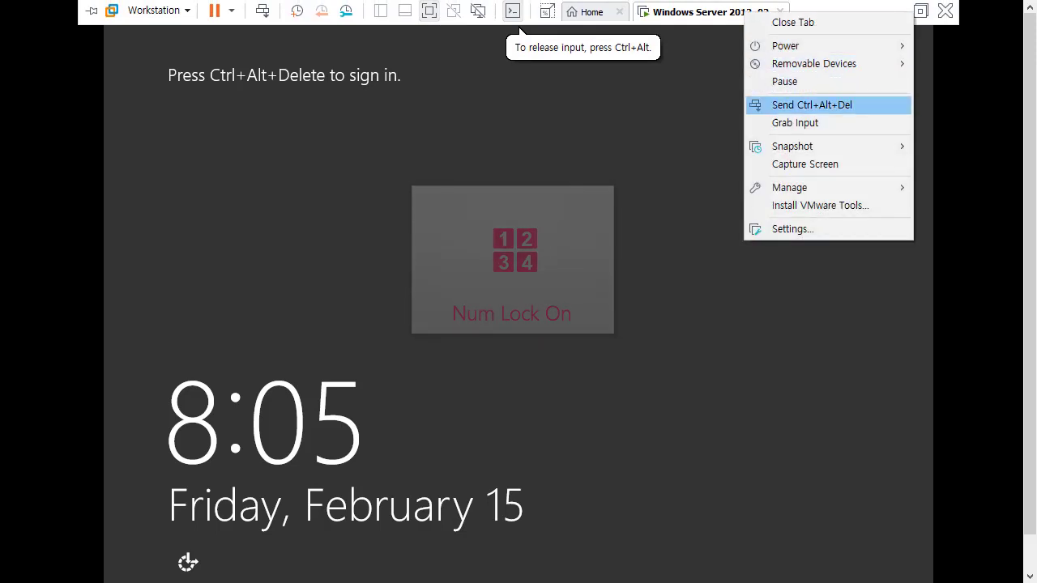
click(756, 102)
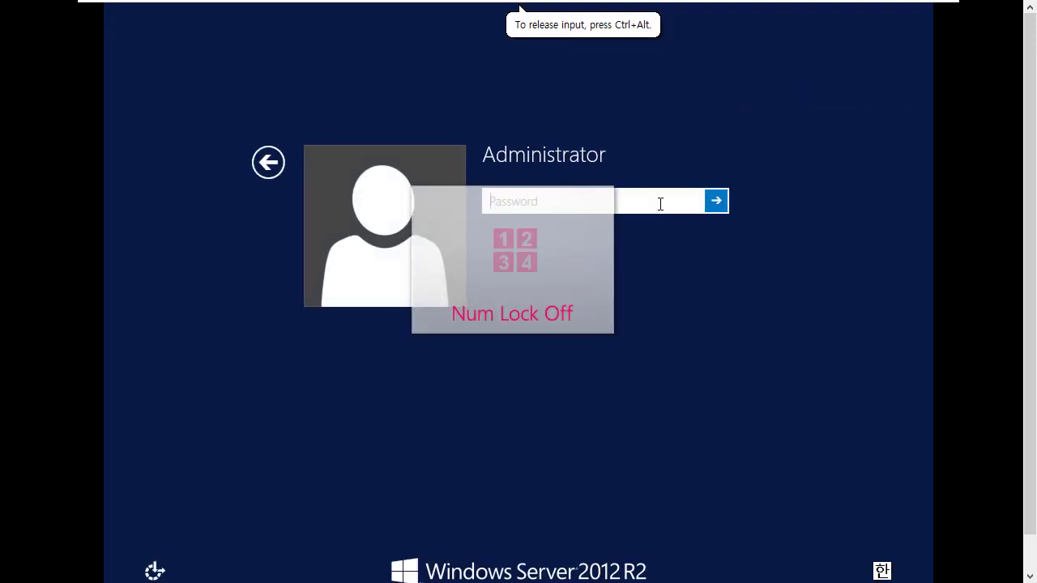
key(Num_Lock)
text(******)
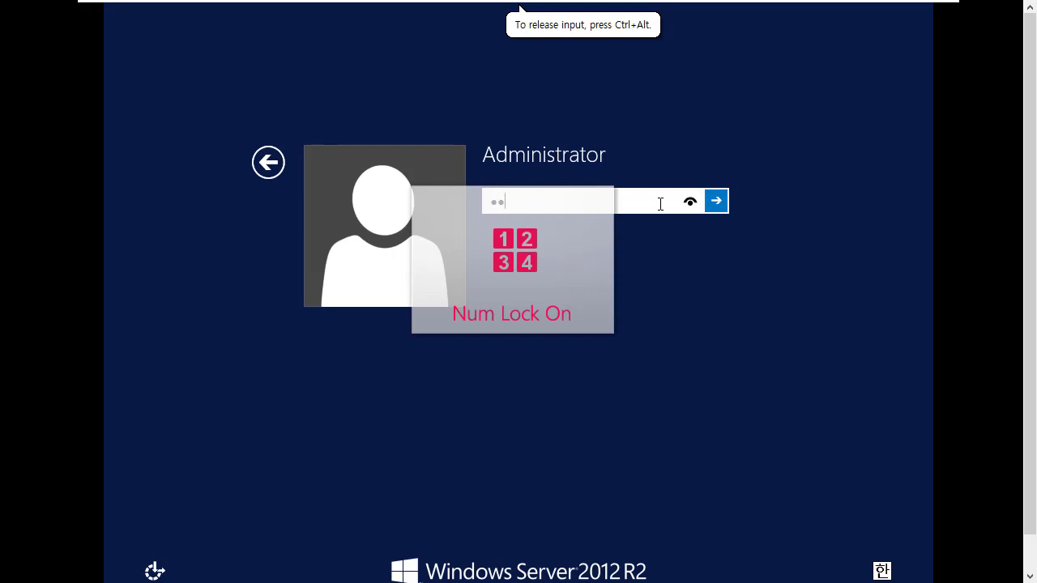
text(***)
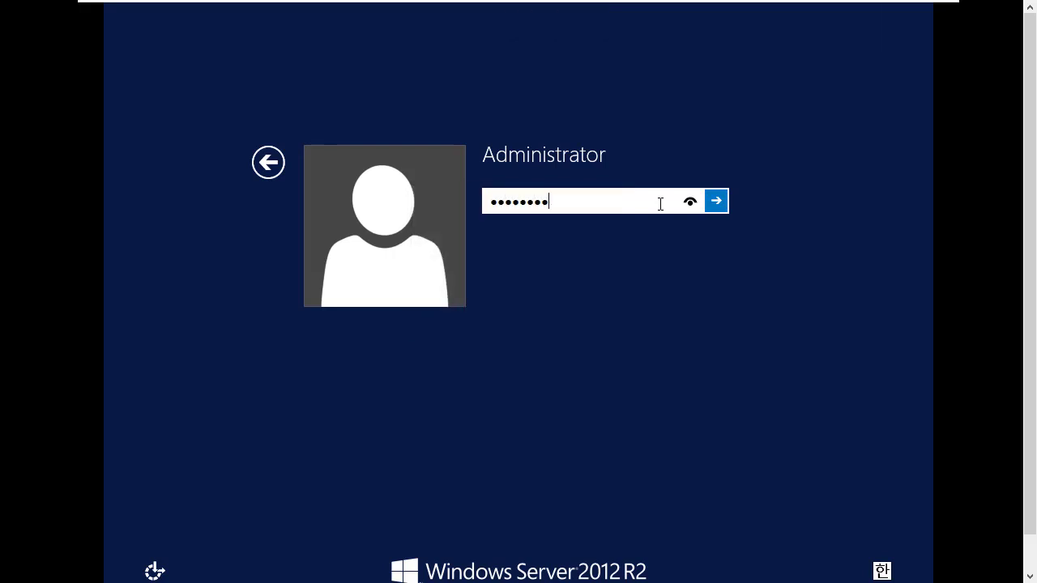
key(Return)
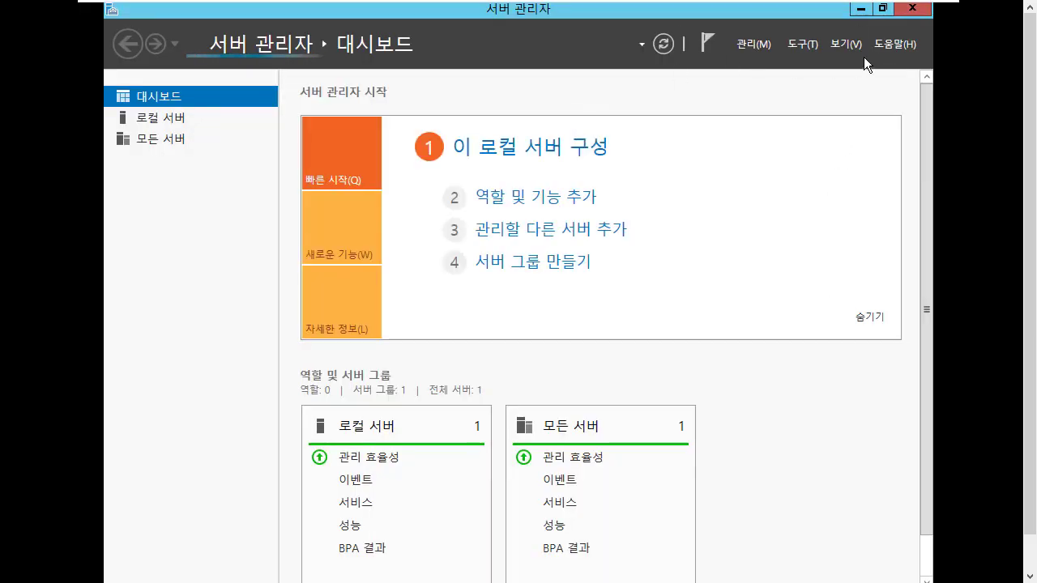
Close Server Manager, browse 로컬 디스크 (C:) in Korean Explorer, then close Explorer
click(913, 8)
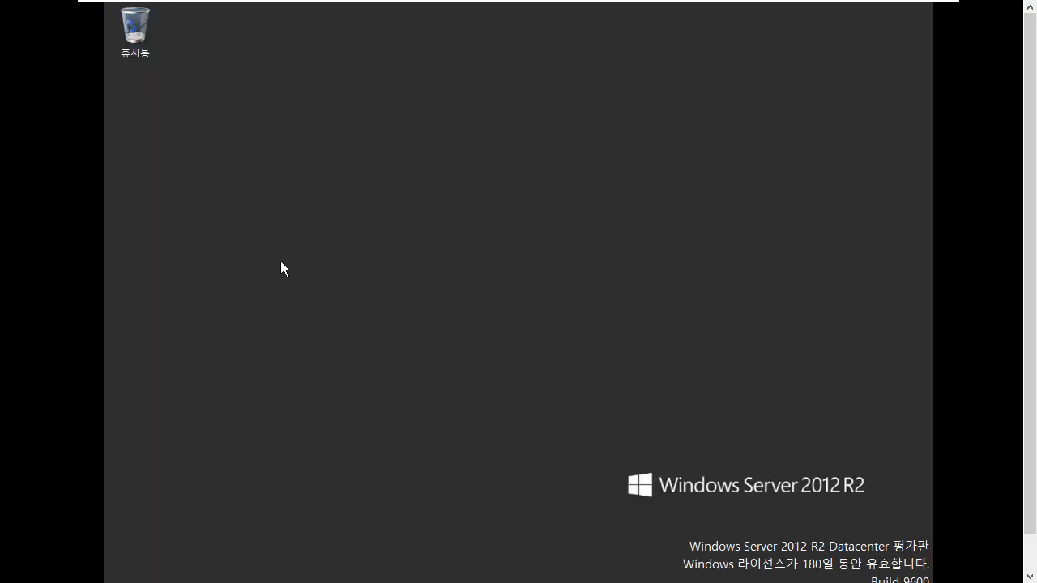
key(super+e)
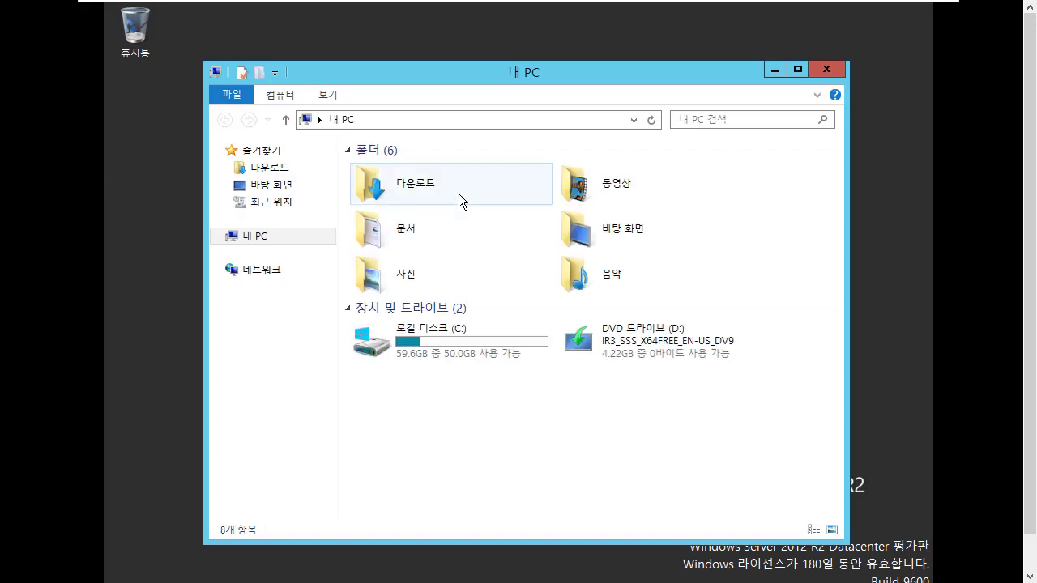
double_click(443, 338)
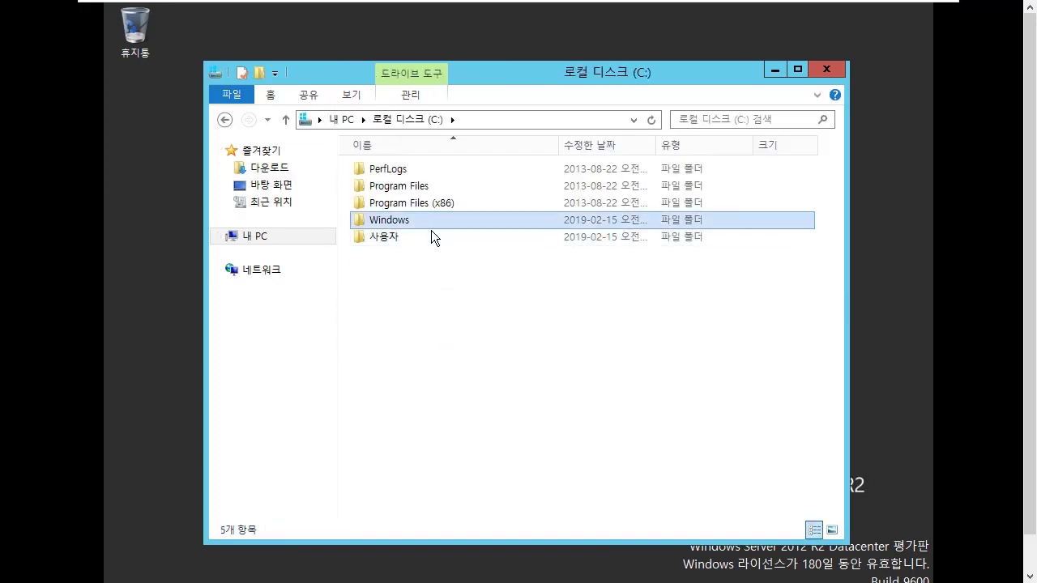
click(435, 239)
click(464, 302)
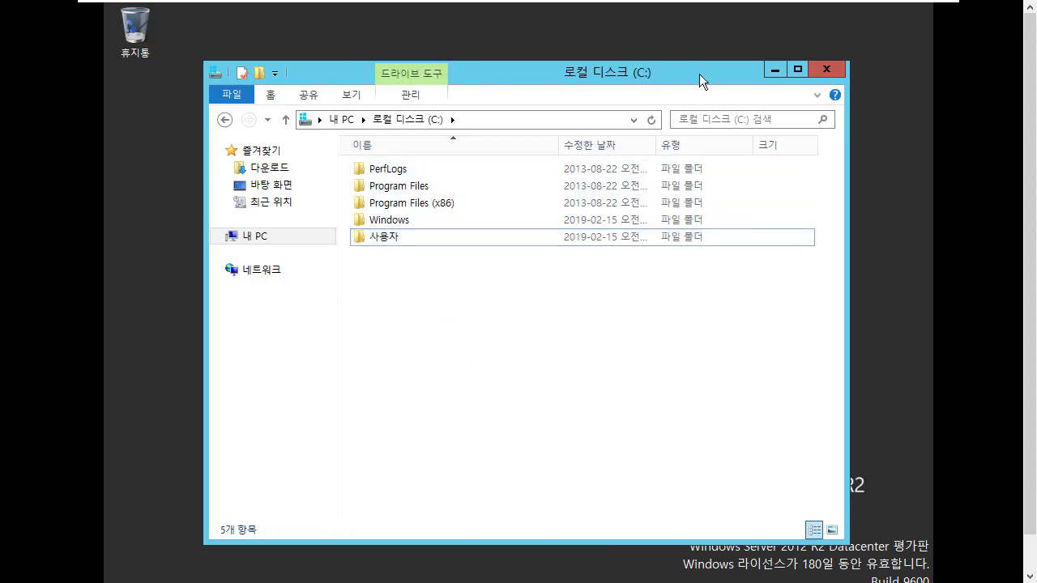
drag(704, 68, 687, 64)
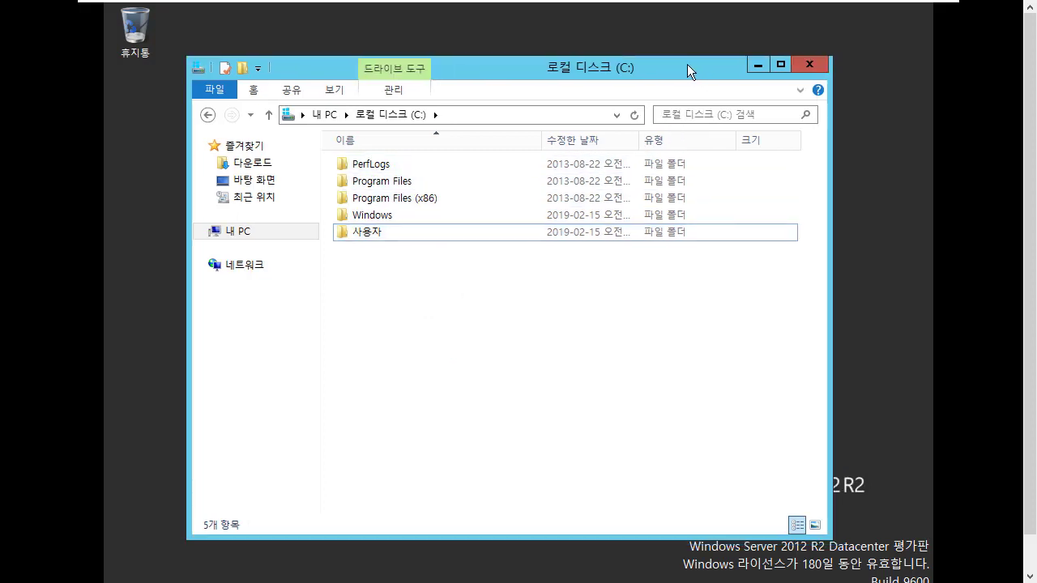
click(819, 65)
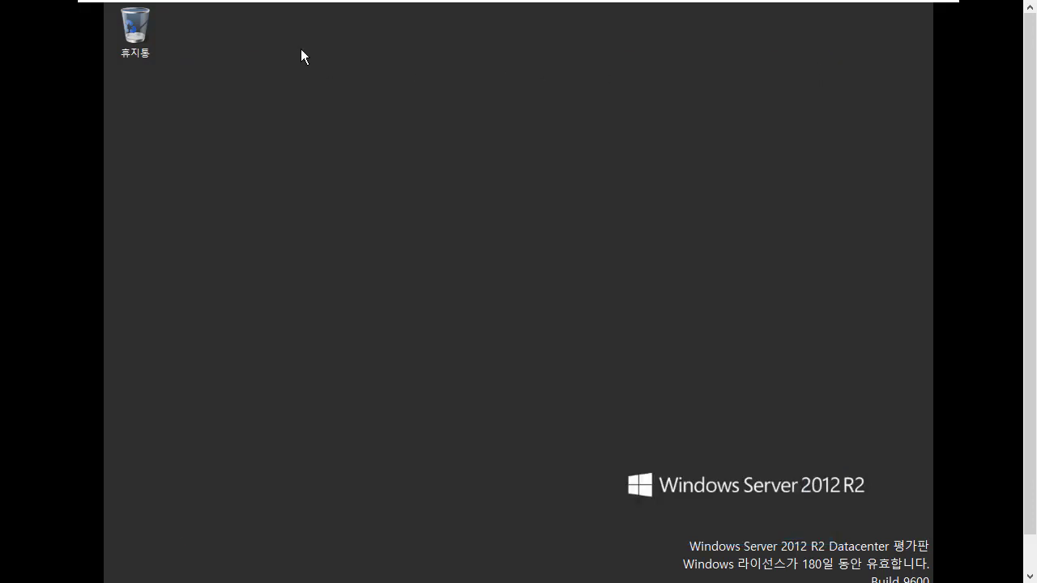
drag(189, 13, 154, 30)
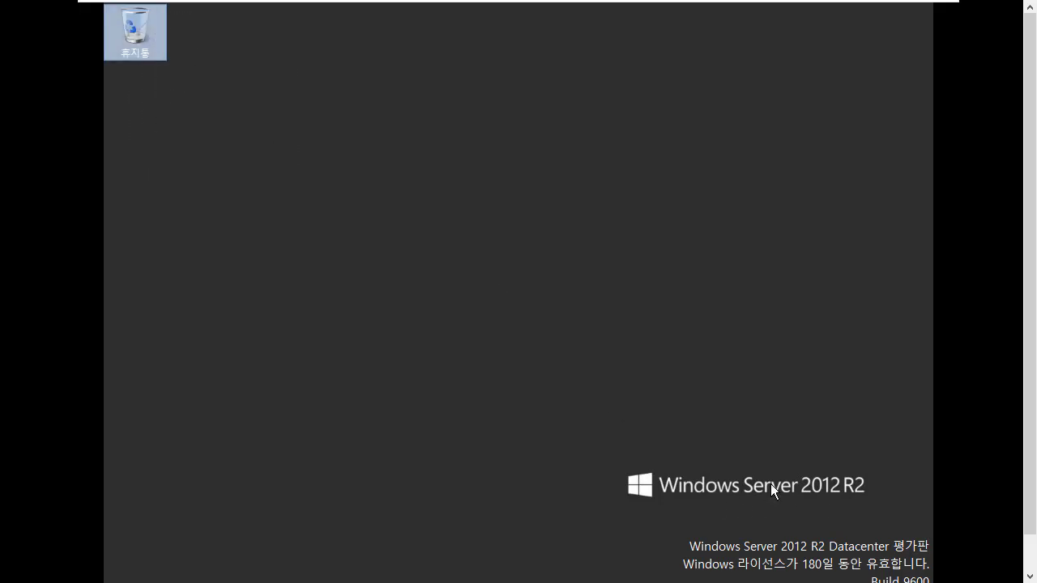